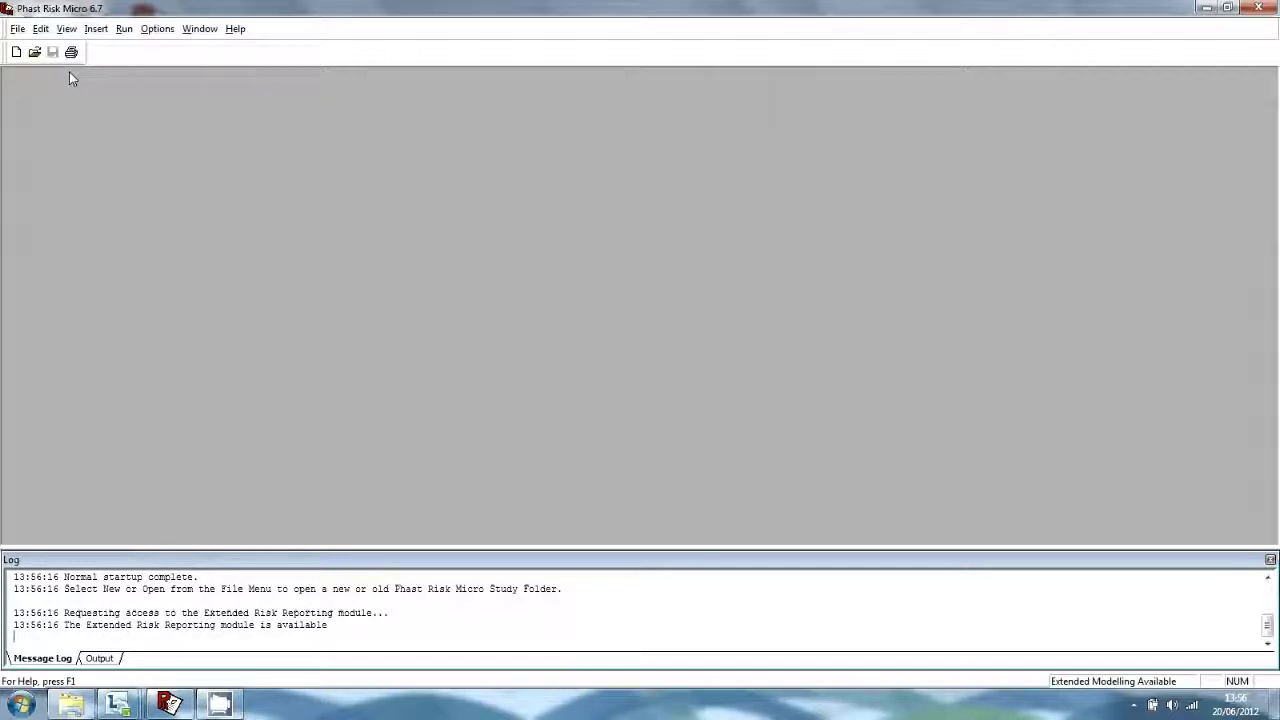
Open the tutorial example study Phast Risk Example Study.psu from the Tutorials folder and widen the study tree
{"action": "left_click", "coordinate": [17, 29]}
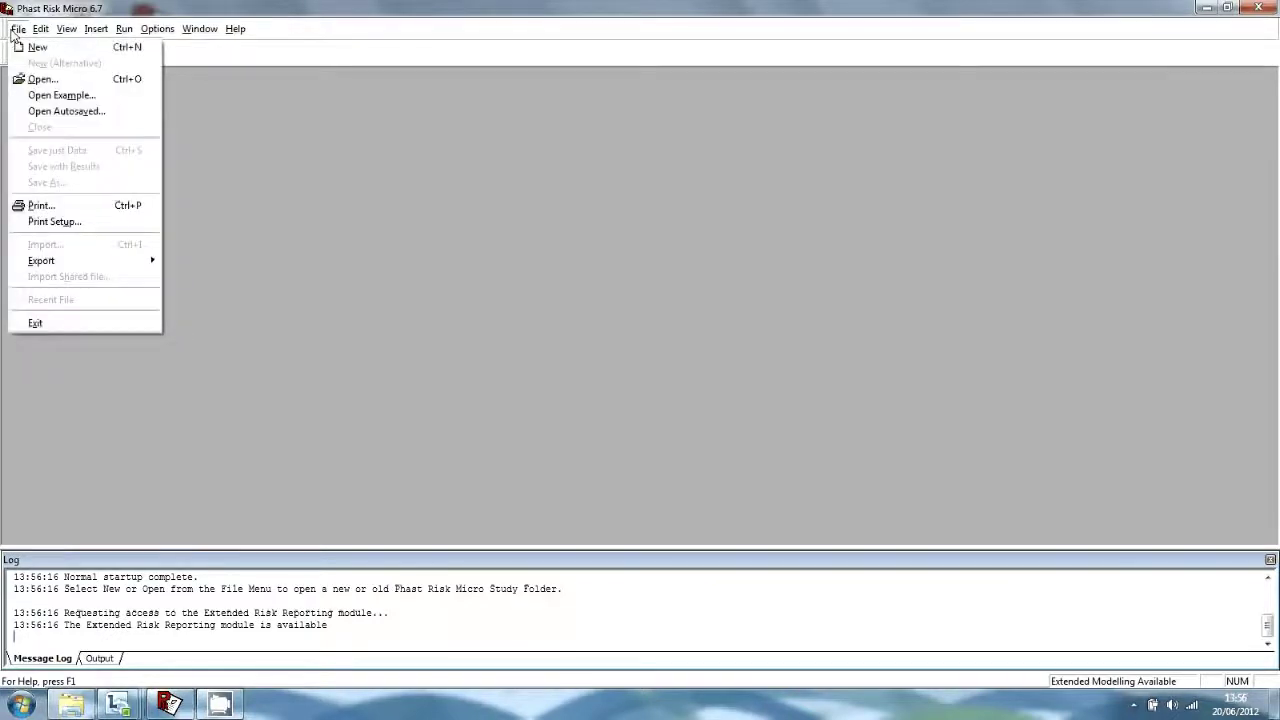
{"action": "left_click", "coordinate": [70, 96]}
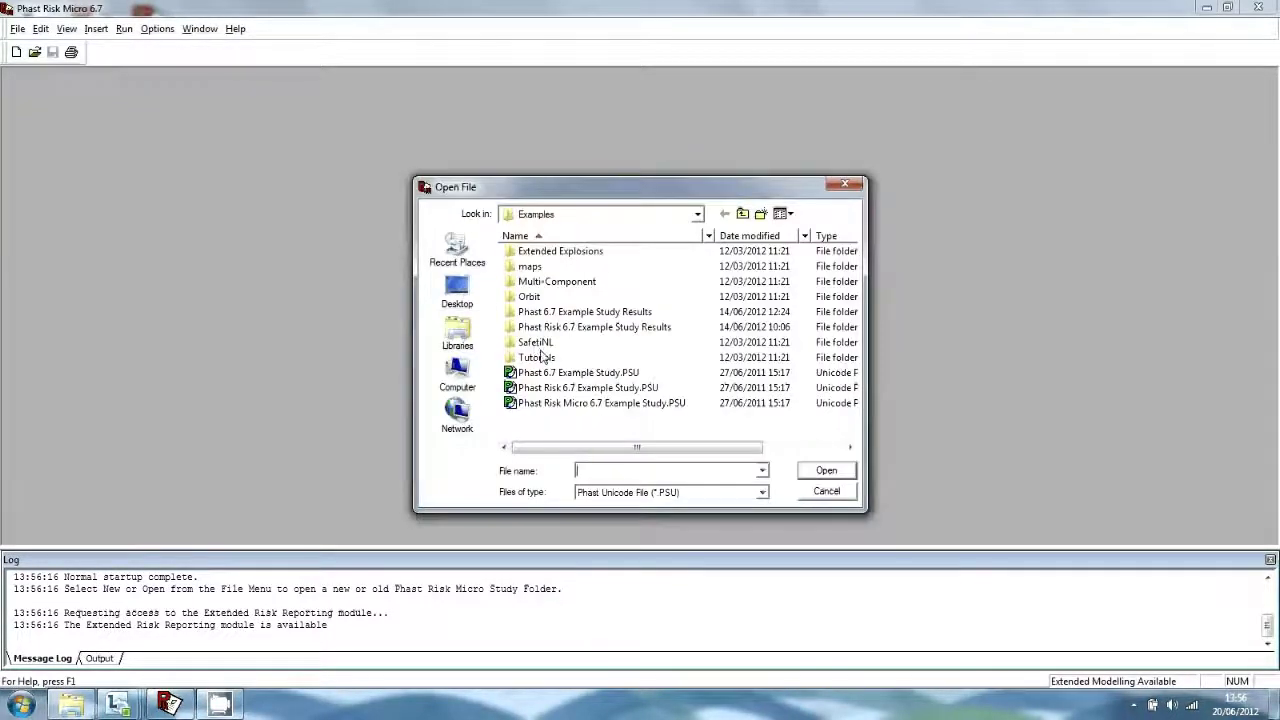
{"action": "double_click", "coordinate": [544, 359]}
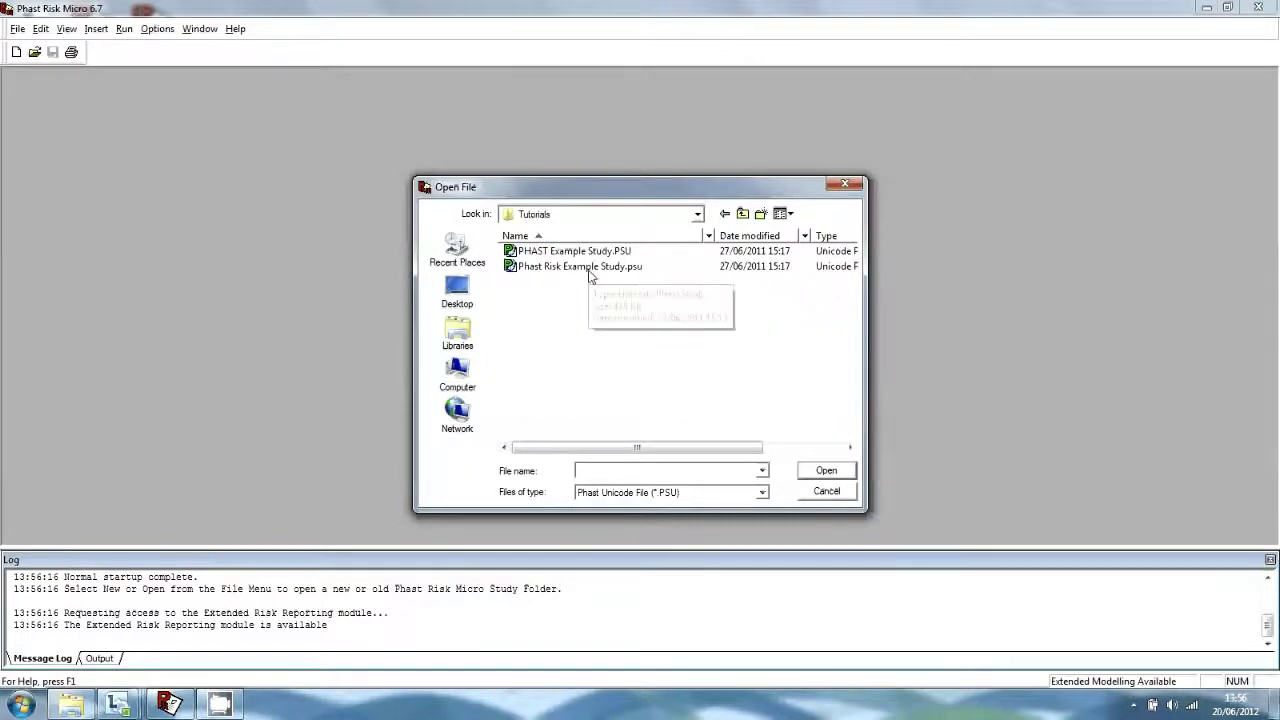
{"action": "left_click", "coordinate": [589, 270]}
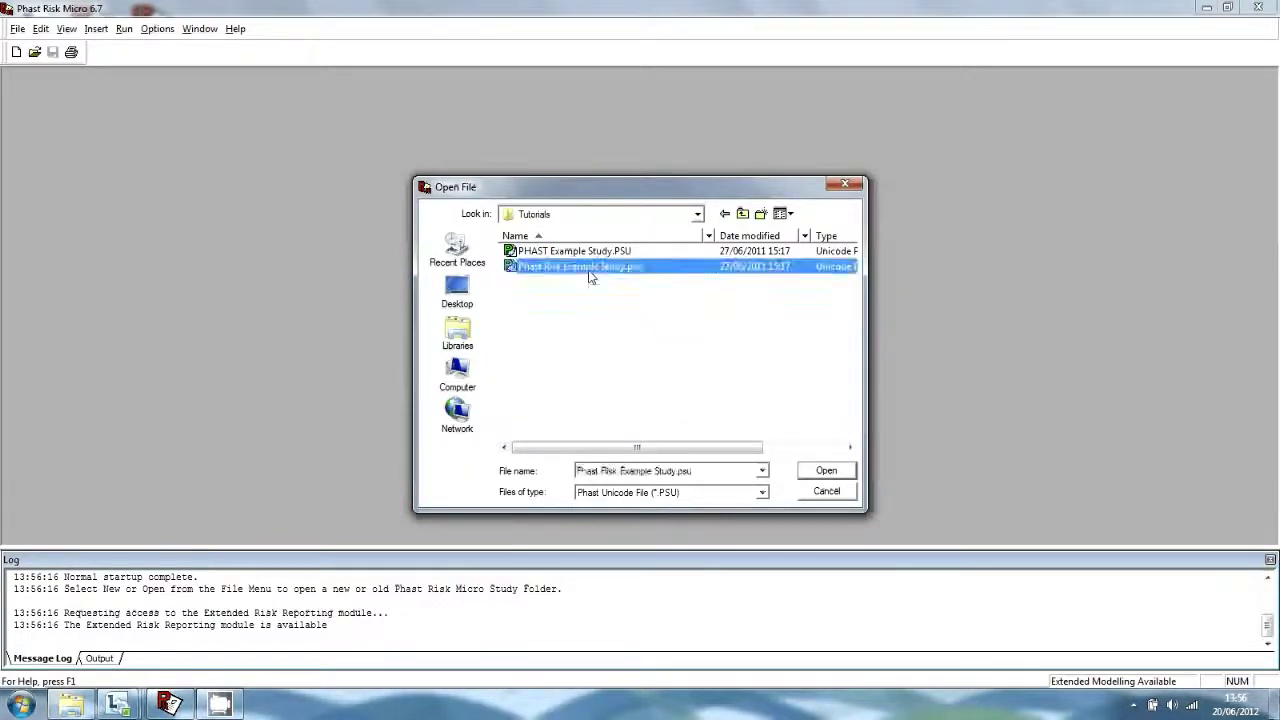
{"action": "left_click", "coordinate": [831, 476]}
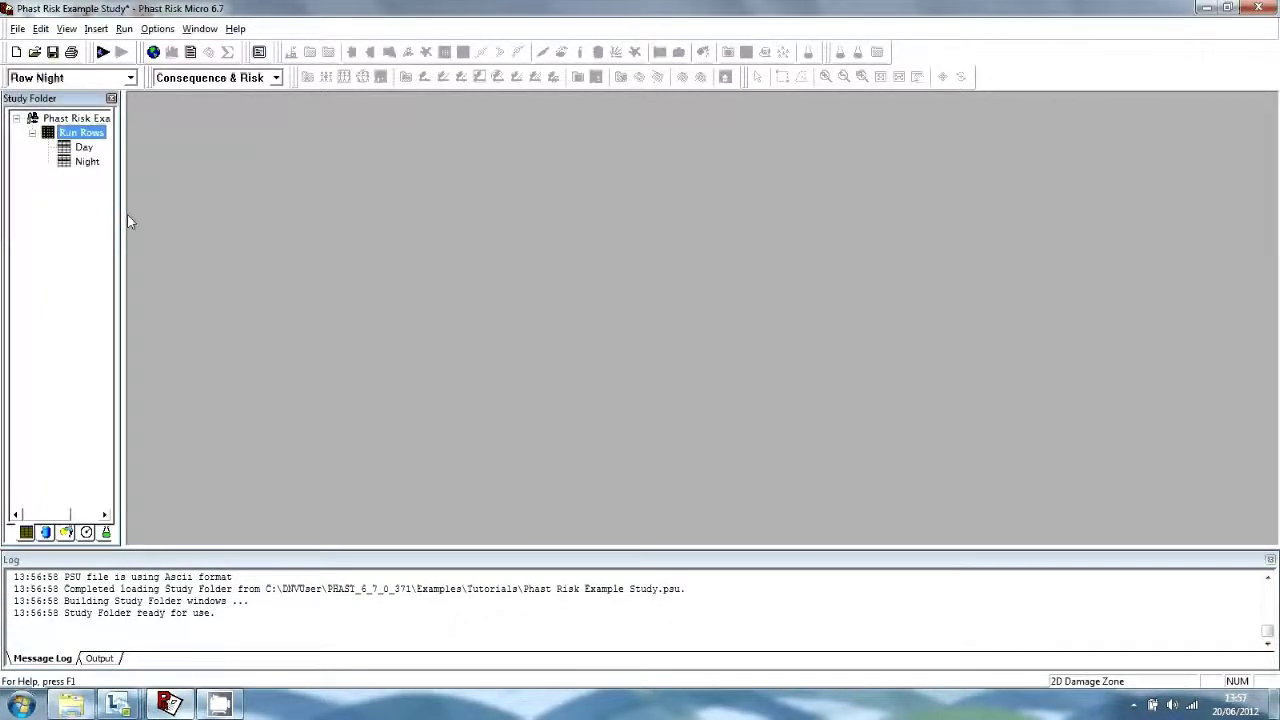
{"action": "left_click_drag", "start_coordinate": [127, 220], "coordinate": [243, 222]}
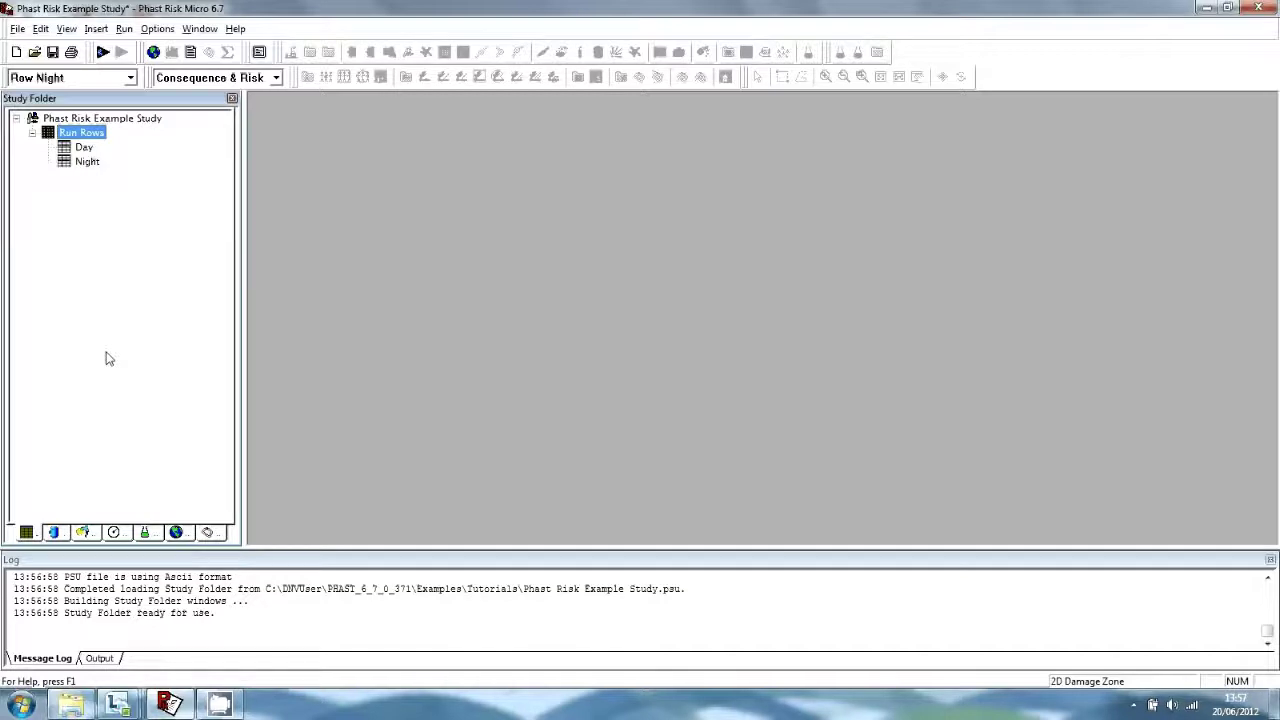
View the study's models and look through the model types that can be inserted under the example node
{"action": "left_click", "coordinate": [54, 533]}
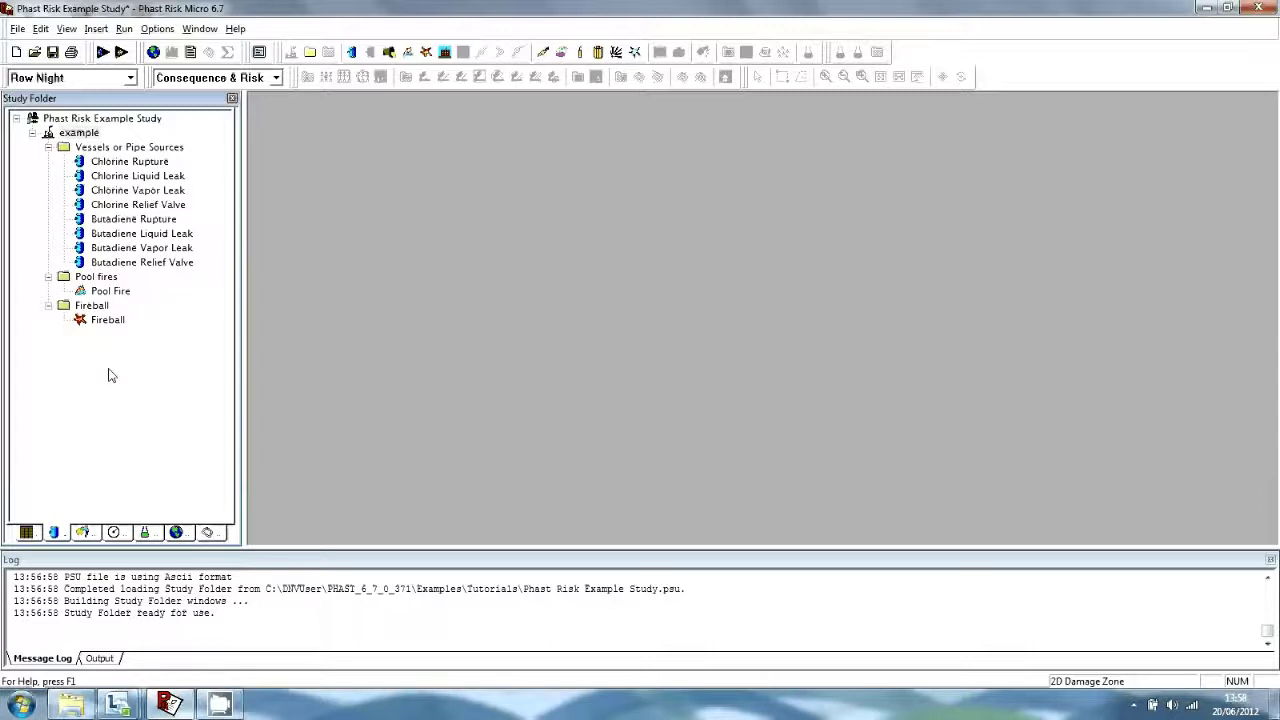
{"action": "right_click", "coordinate": [88, 133]}
{"action": "mouse_move", "coordinate": [118, 157]}
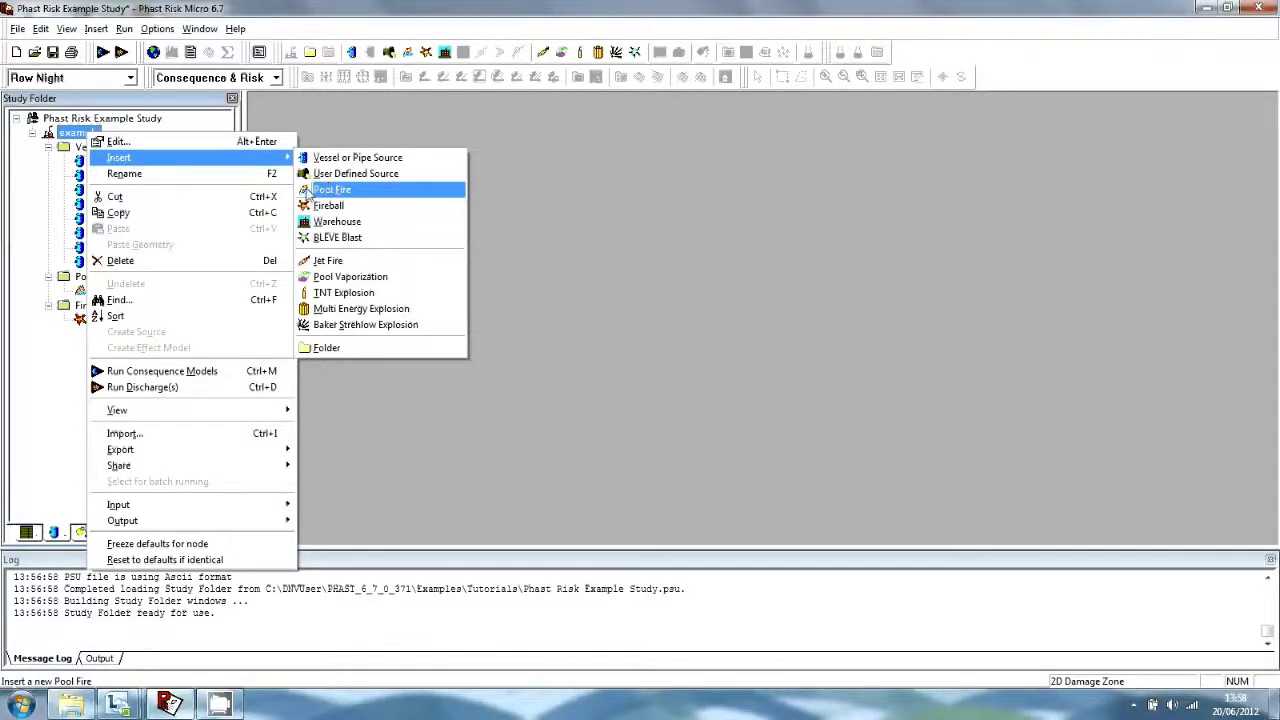
{"action": "left_click", "coordinate": [38, 392]}
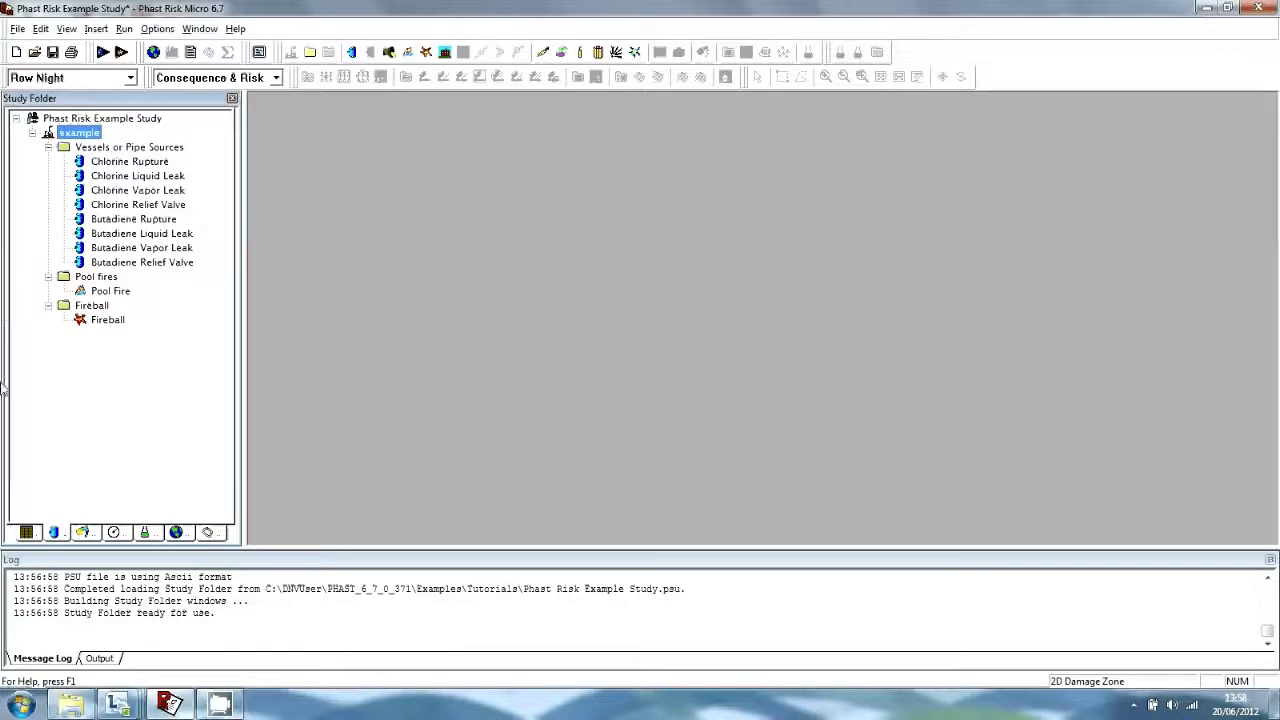
{"action": "left_click", "coordinate": [180, 371]}
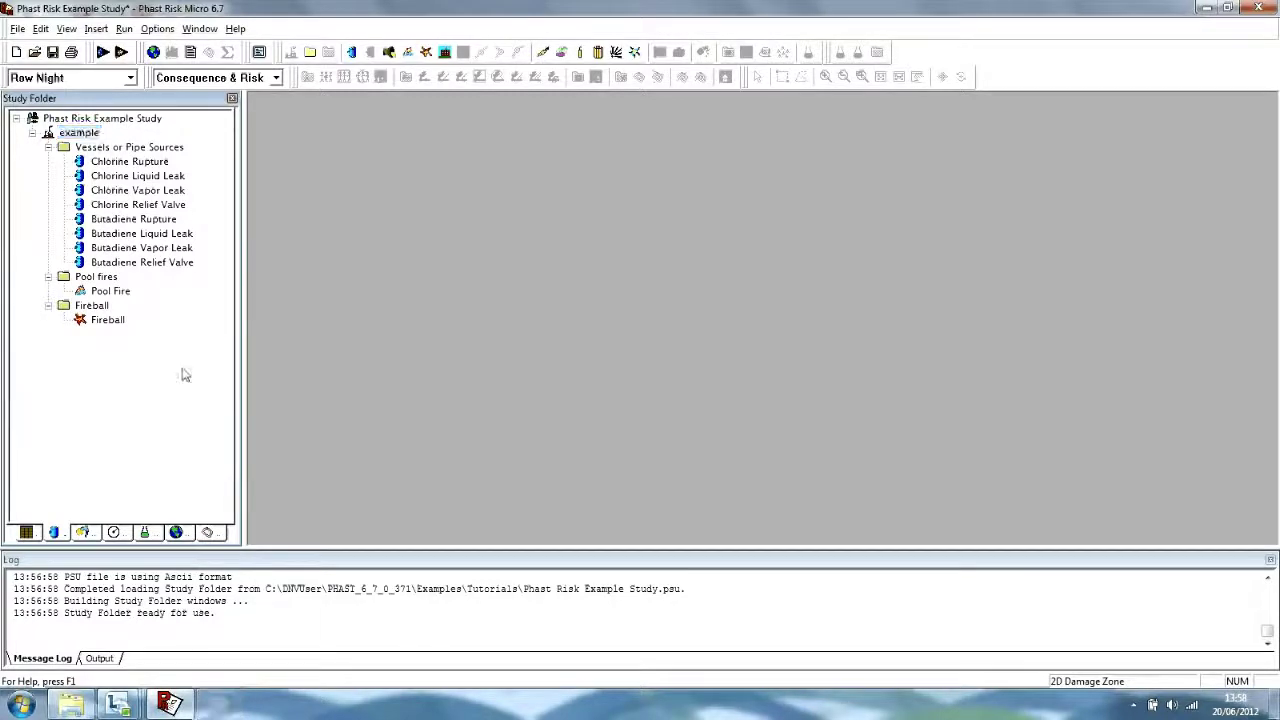
View the study's weather data and expand the day weather folder
{"action": "left_click", "coordinate": [95, 536]}
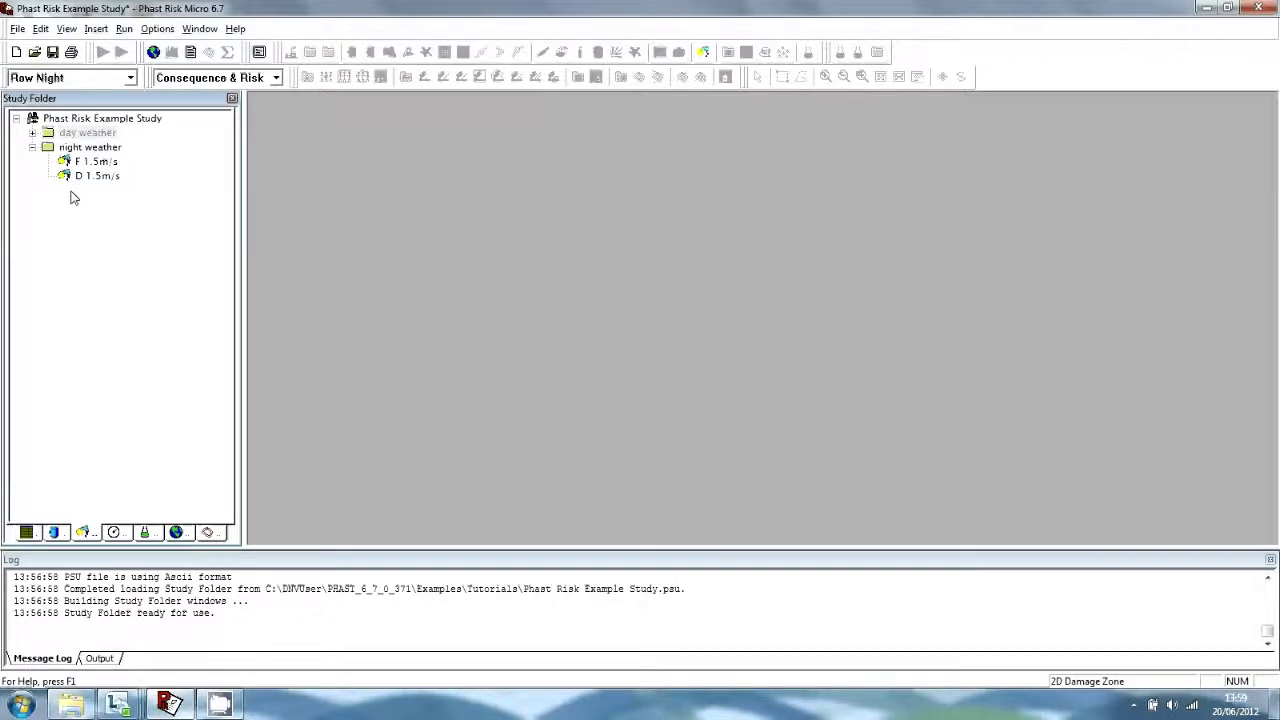
{"action": "left_click", "coordinate": [32, 133]}
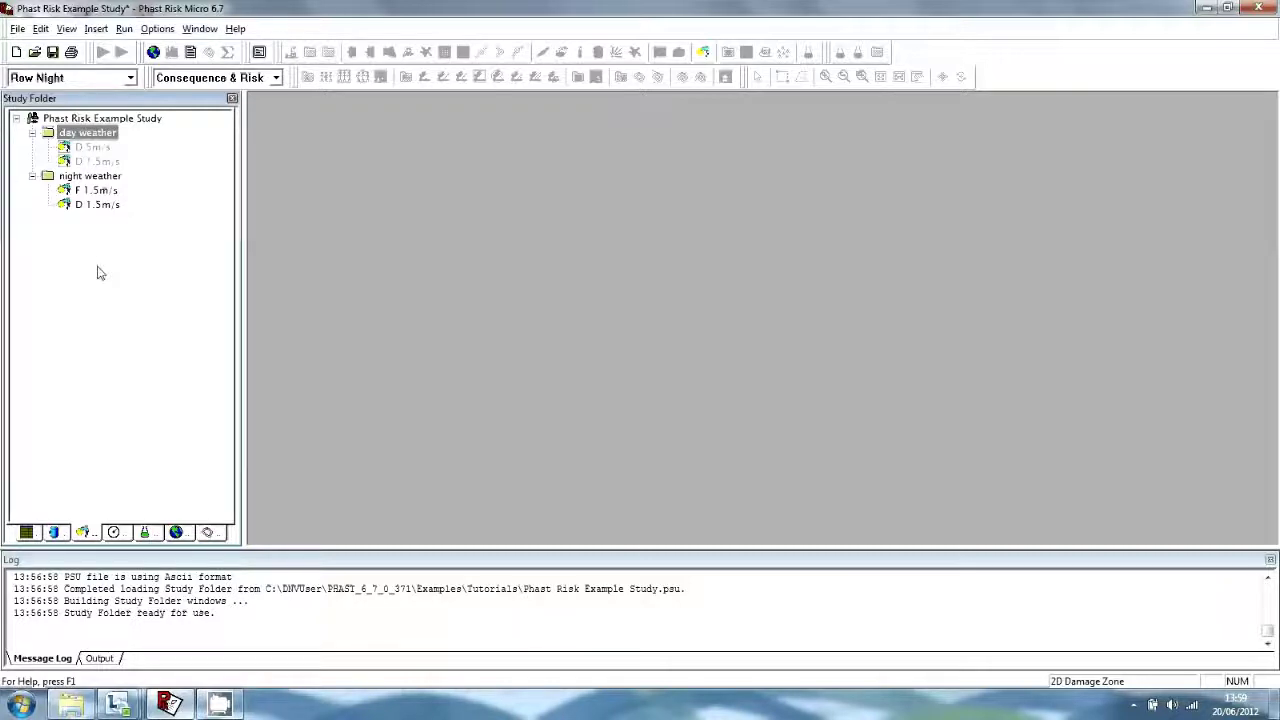
{"action": "left_click", "coordinate": [540, 231]}
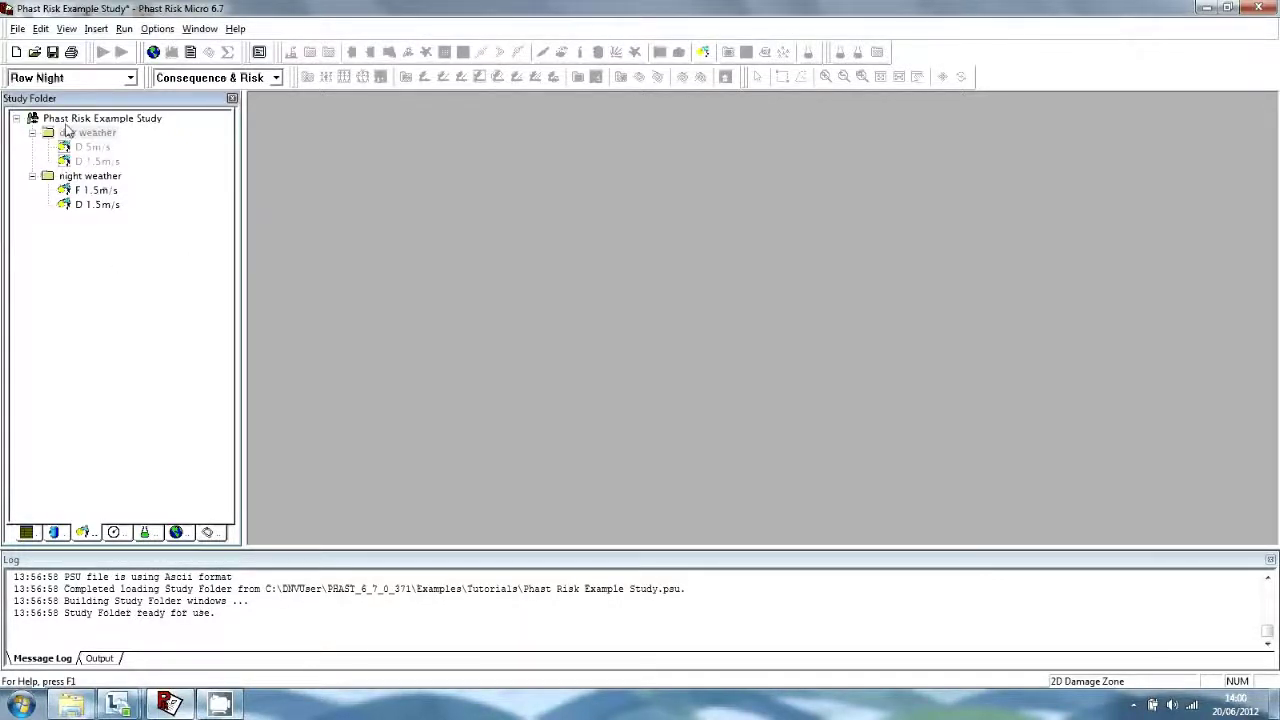
Make Row Day the active run row to compare the weathers, and return to Row Night
{"action": "left_click", "coordinate": [130, 78]}
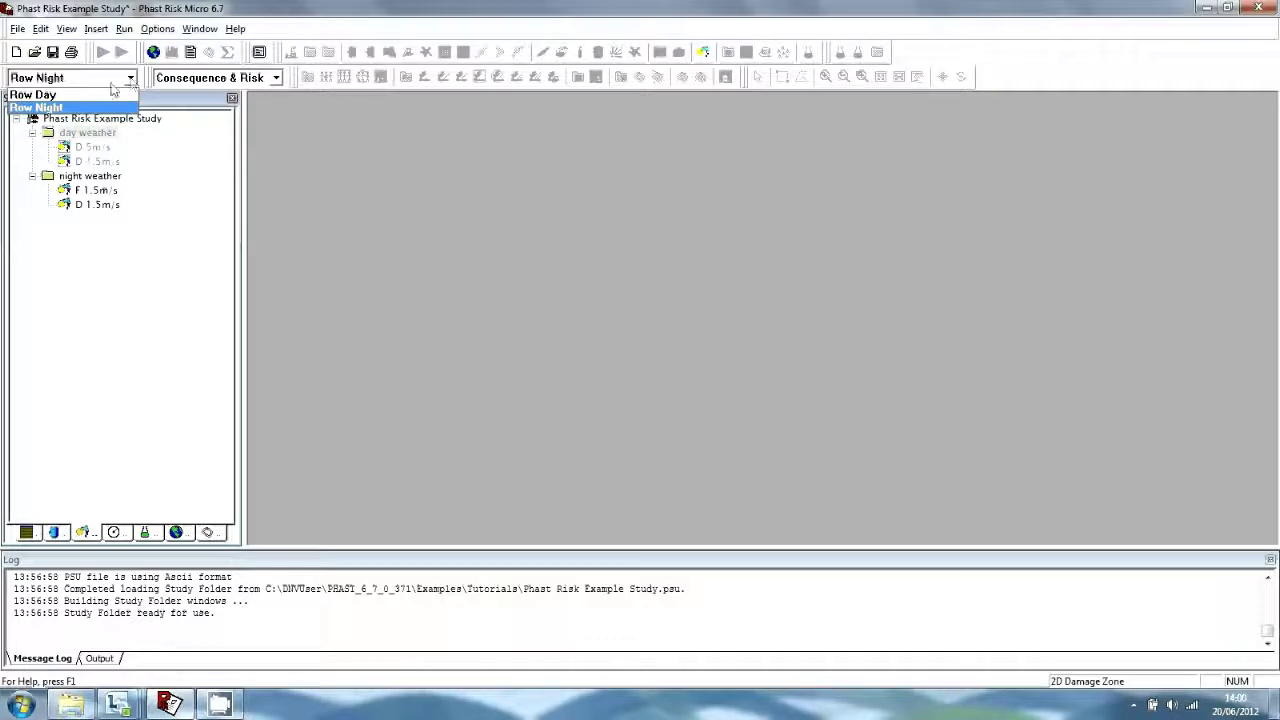
{"action": "left_click", "coordinate": [106, 94]}
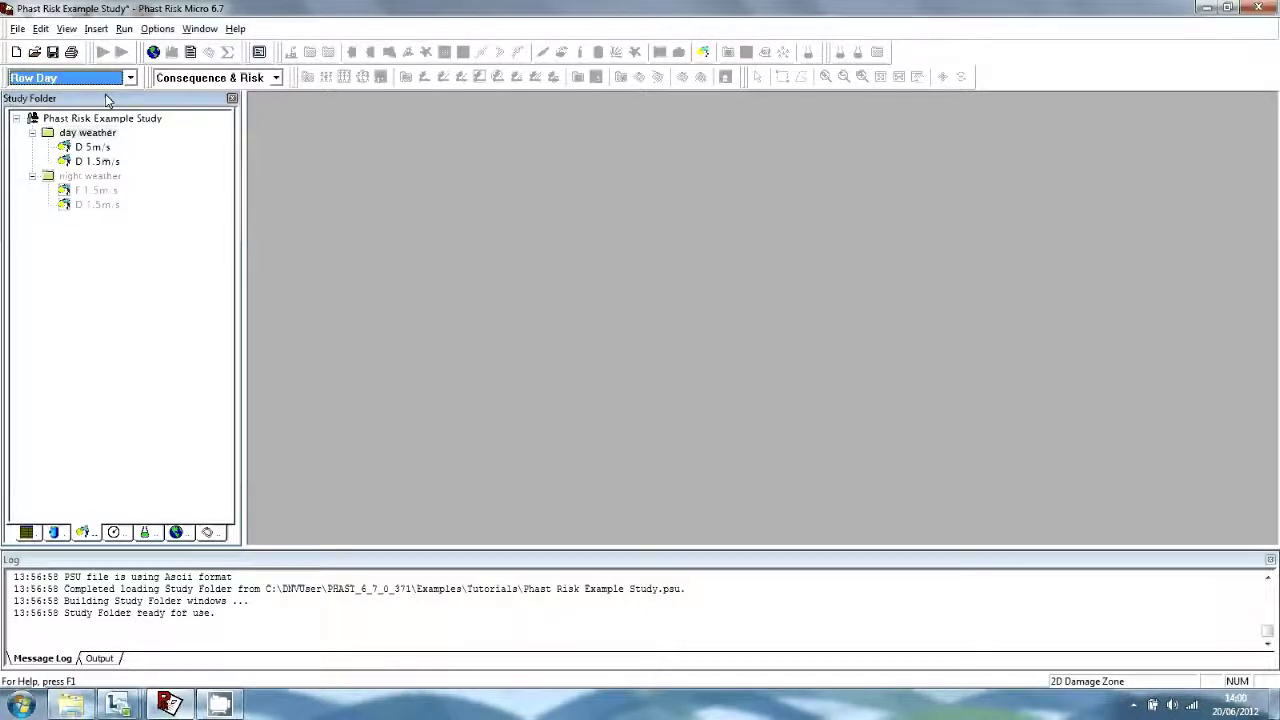
{"action": "left_click", "coordinate": [127, 77]}
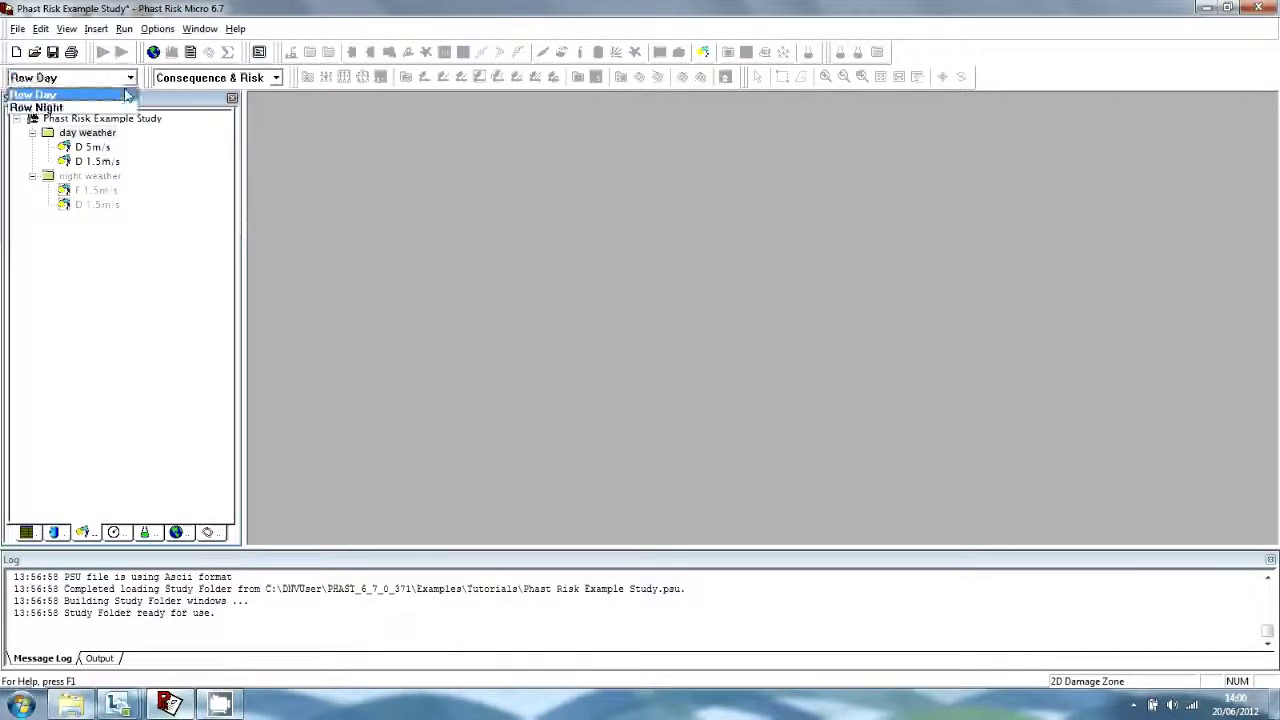
{"action": "left_click", "coordinate": [116, 106]}
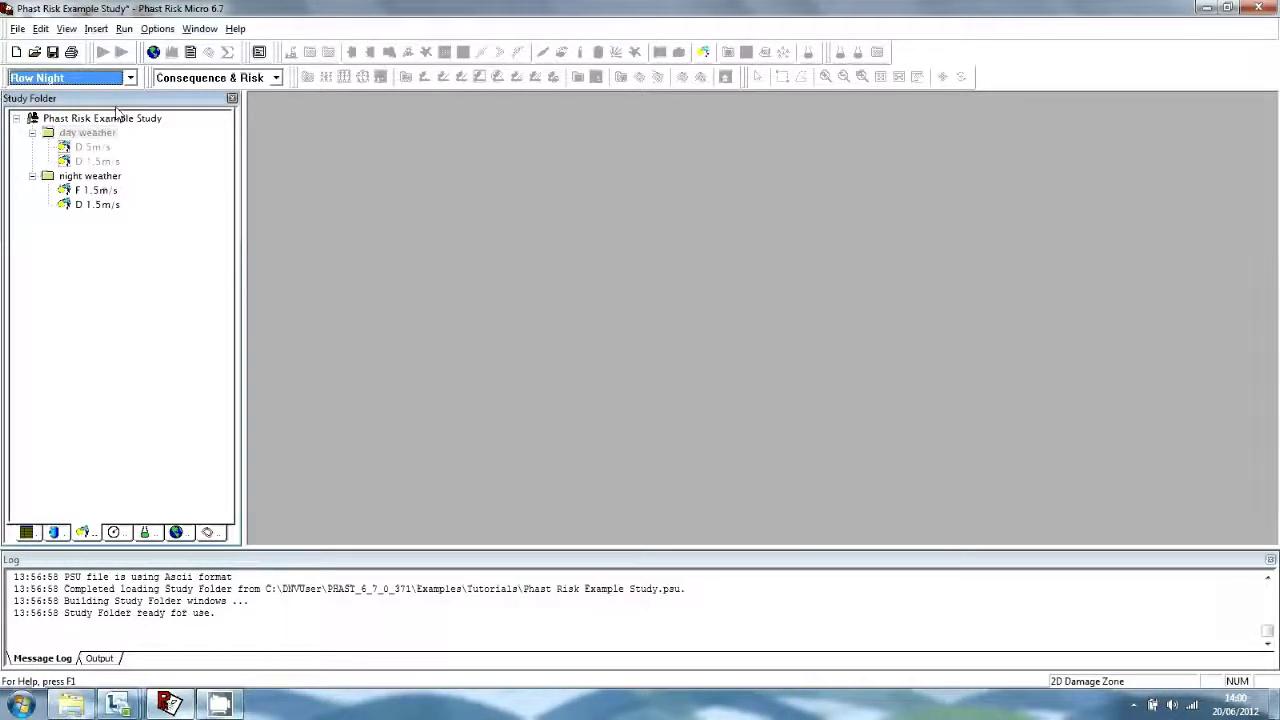
View the study's parameter sets by expanding the example parameters folder
{"action": "left_click", "coordinate": [113, 532]}
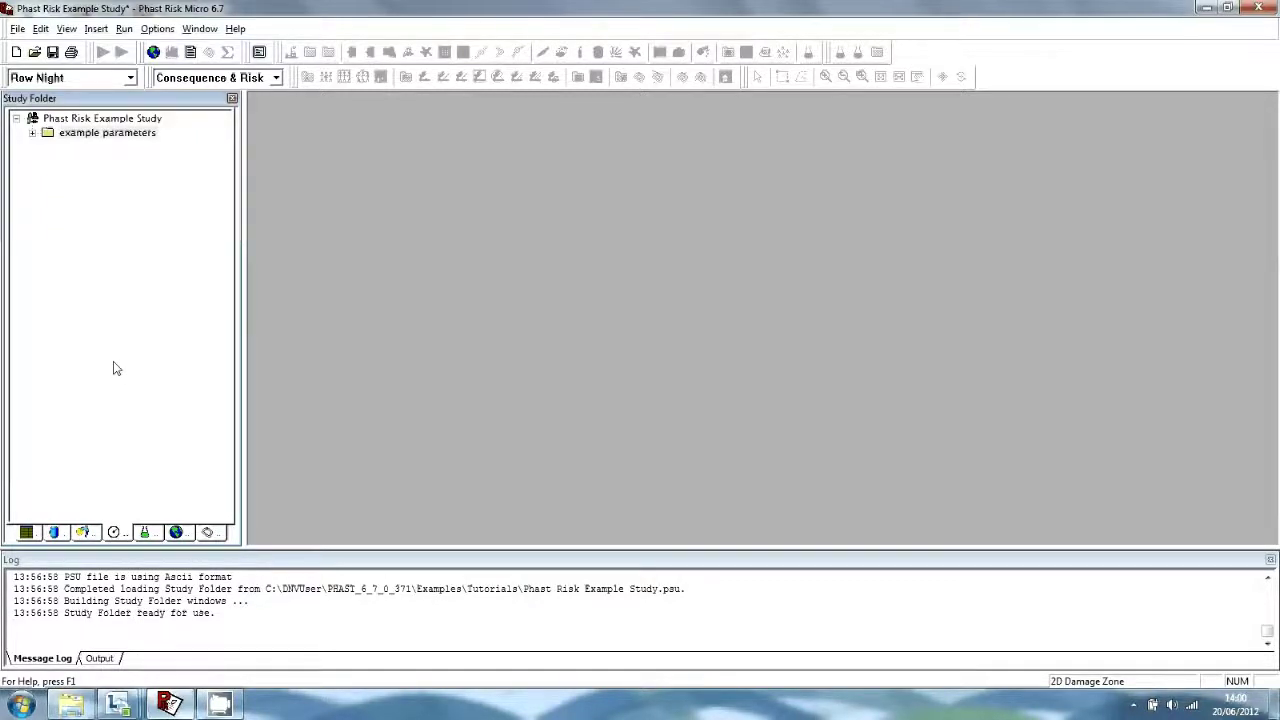
{"action": "left_click", "coordinate": [30, 137]}
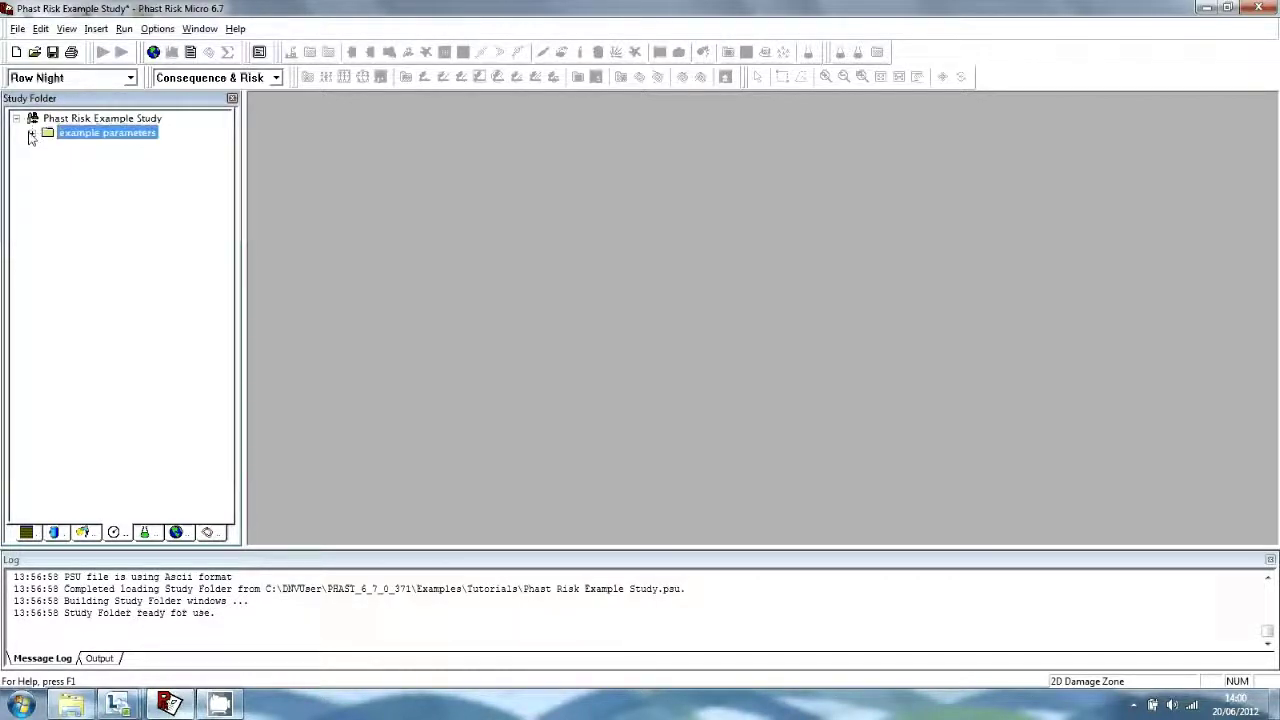
{"action": "left_click", "coordinate": [31, 134]}
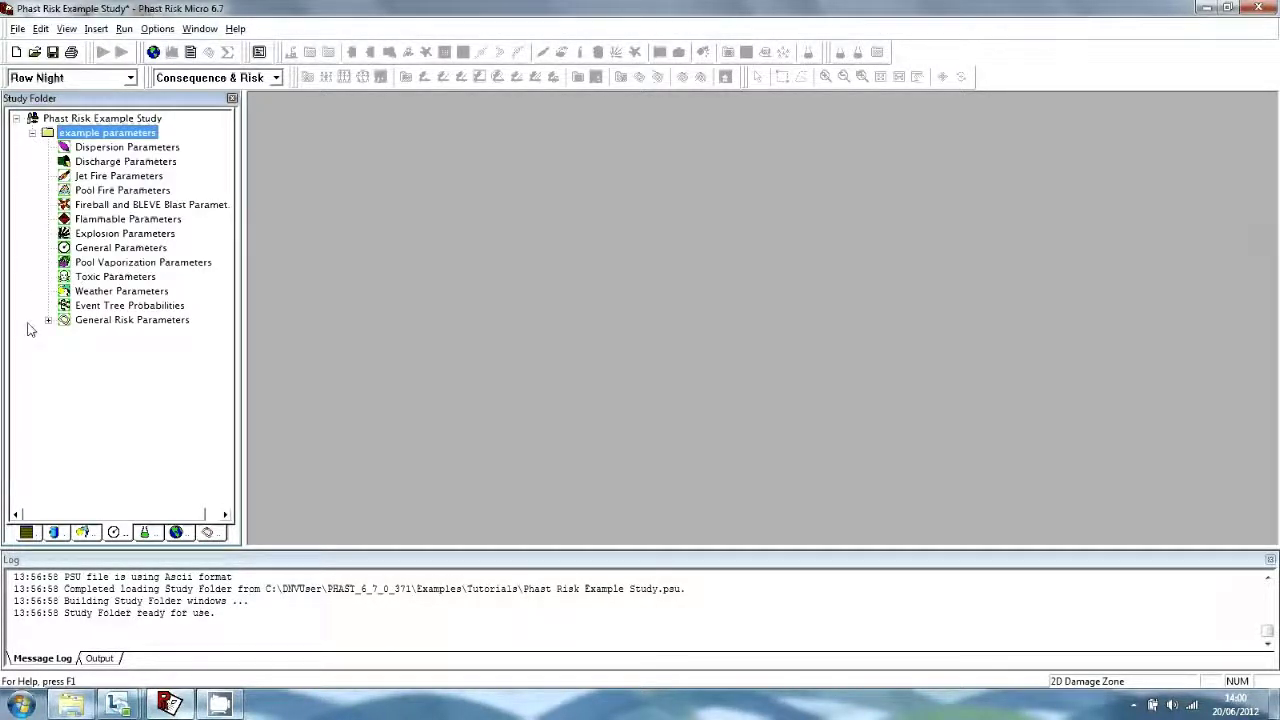
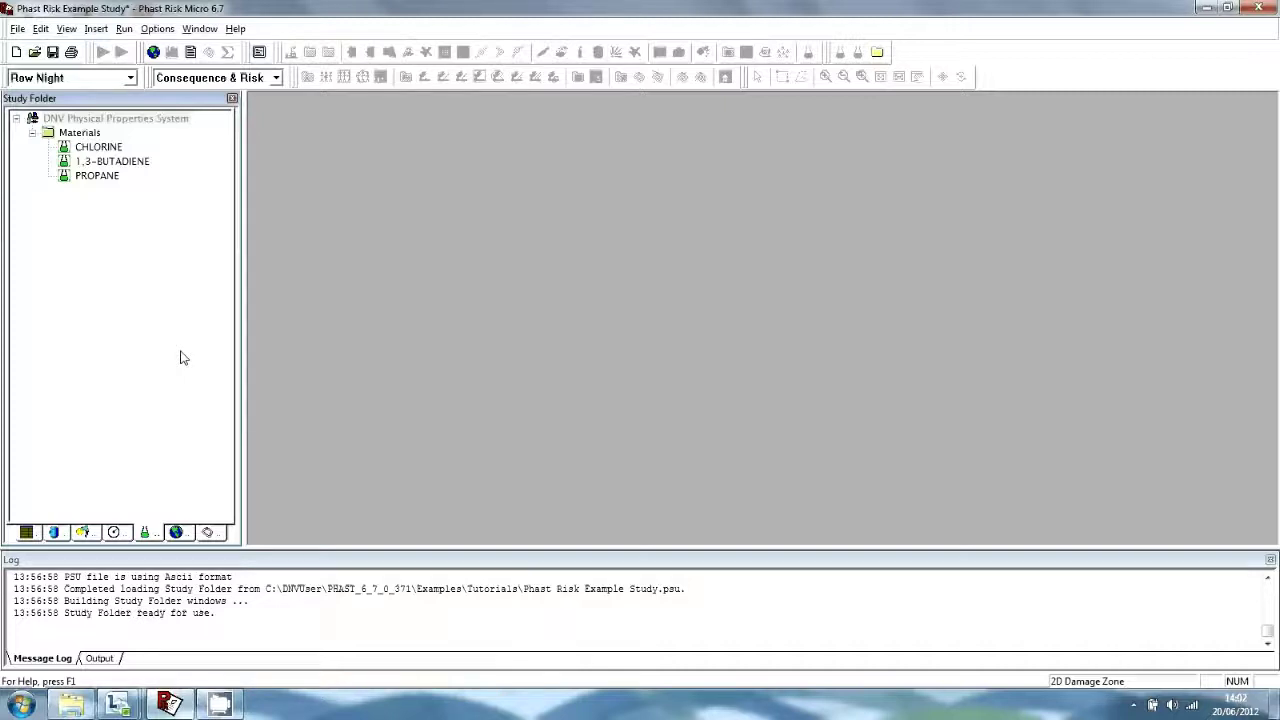
View the powerstation raster image on the maximized study map and close the map
{"action": "left_click_drag", "start_coordinate": [185, 548], "coordinate": [185, 548]}
{"action": "left_click", "coordinate": [186, 534]}
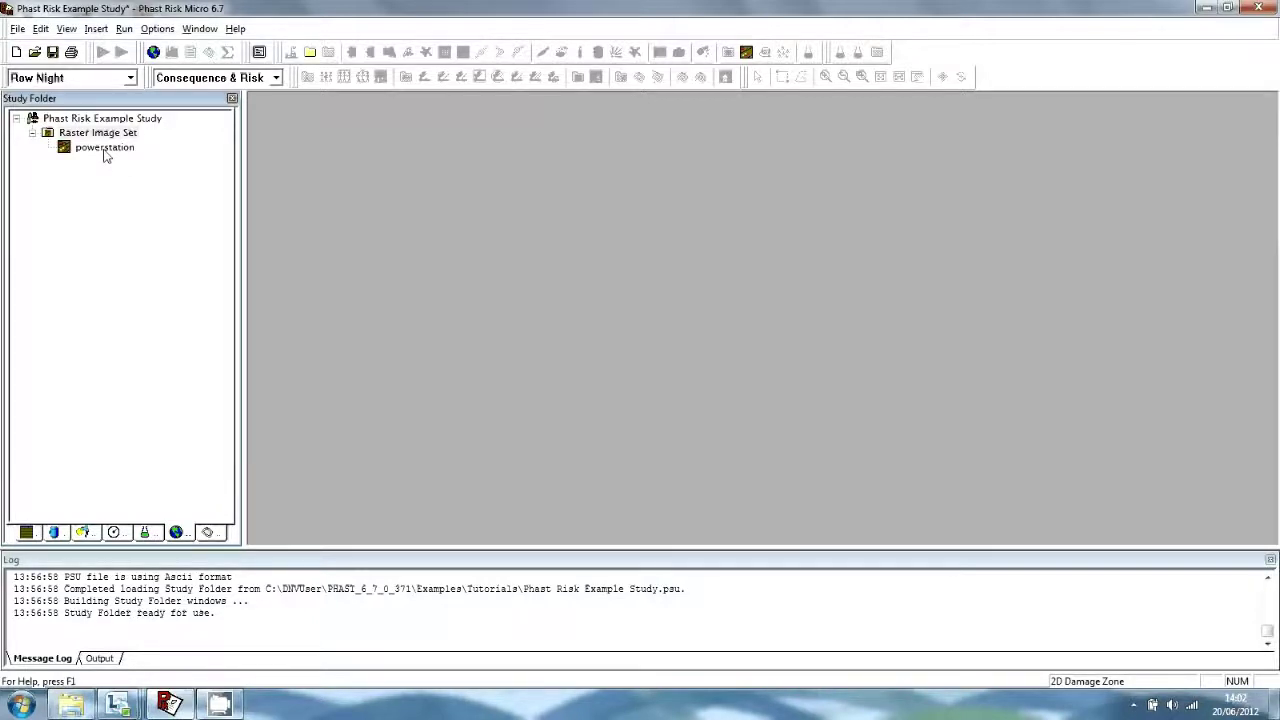
{"action": "left_click", "coordinate": [152, 54]}
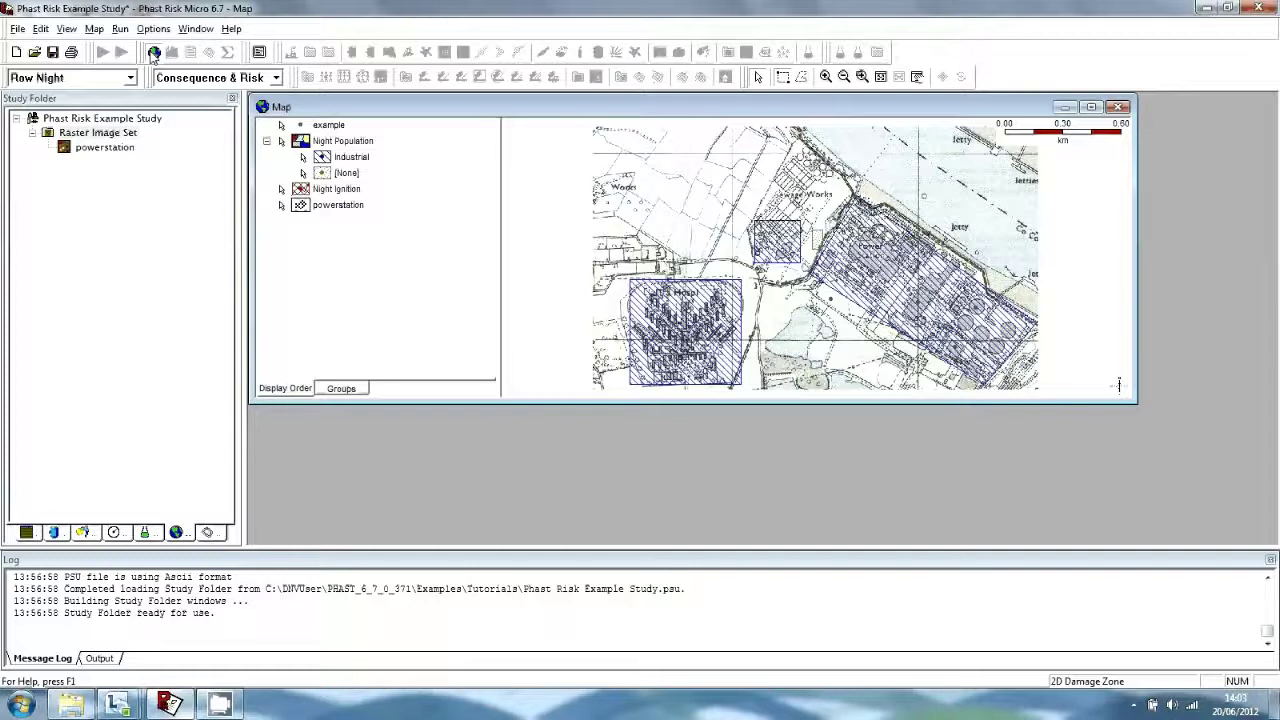
{"action": "left_click", "coordinate": [1090, 106]}
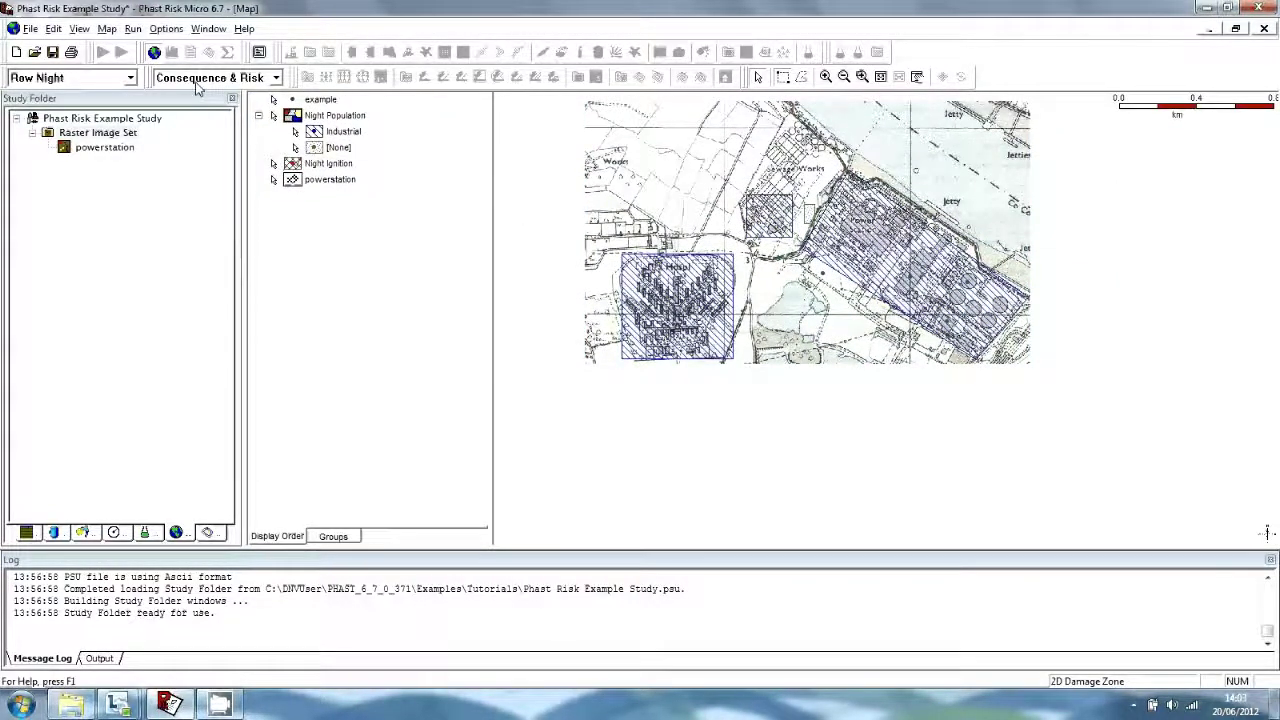
{"action": "left_click", "coordinate": [208, 28]}
{"action": "left_click", "coordinate": [245, 48]}
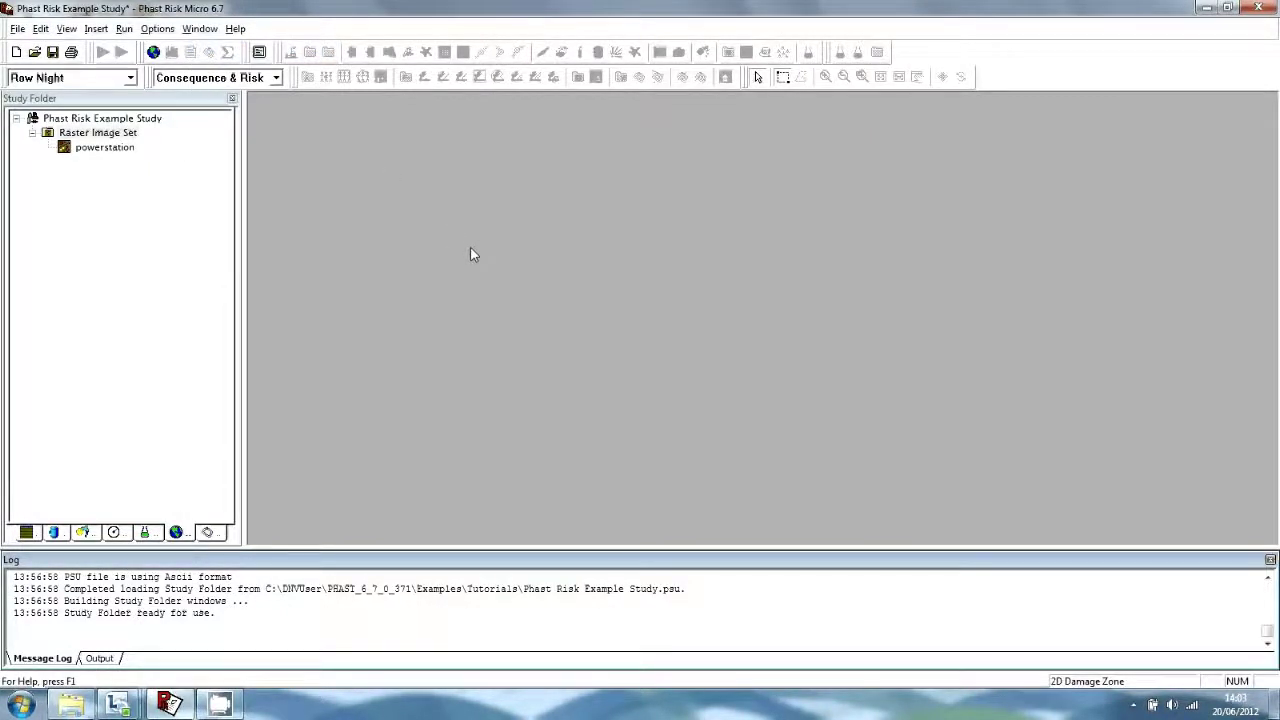
Look over the population and ignition data, and read the help on the Chlorine Rupture model's Material inputs
{"action": "left_click", "coordinate": [216, 533]}
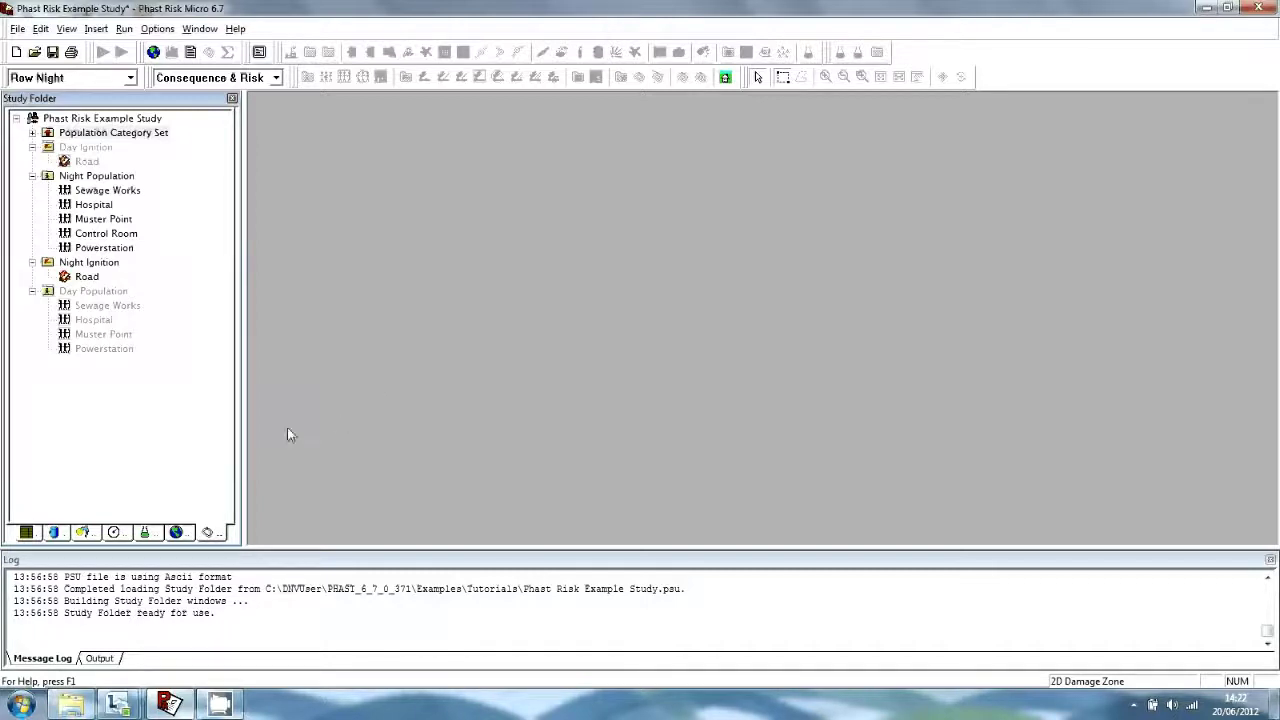
{"action": "left_click", "coordinate": [55, 533]}
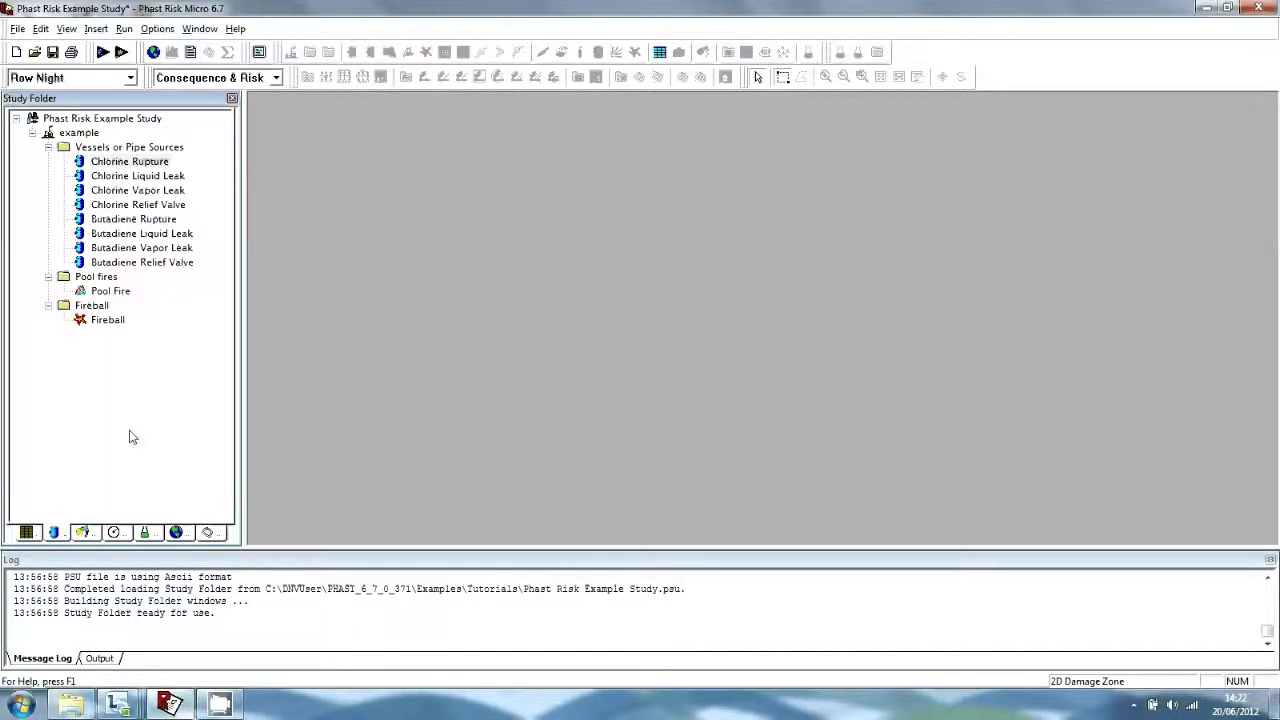
{"action": "double_click", "coordinate": [117, 164]}
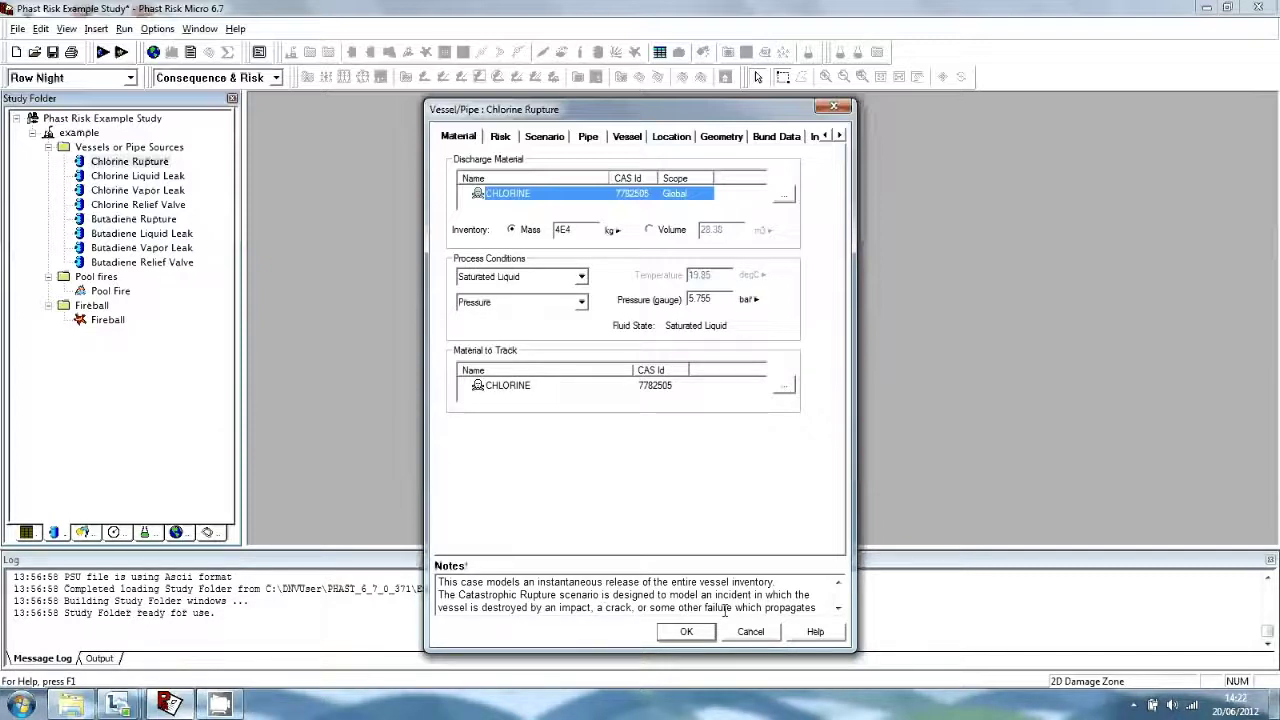
{"action": "left_click", "coordinate": [826, 638]}
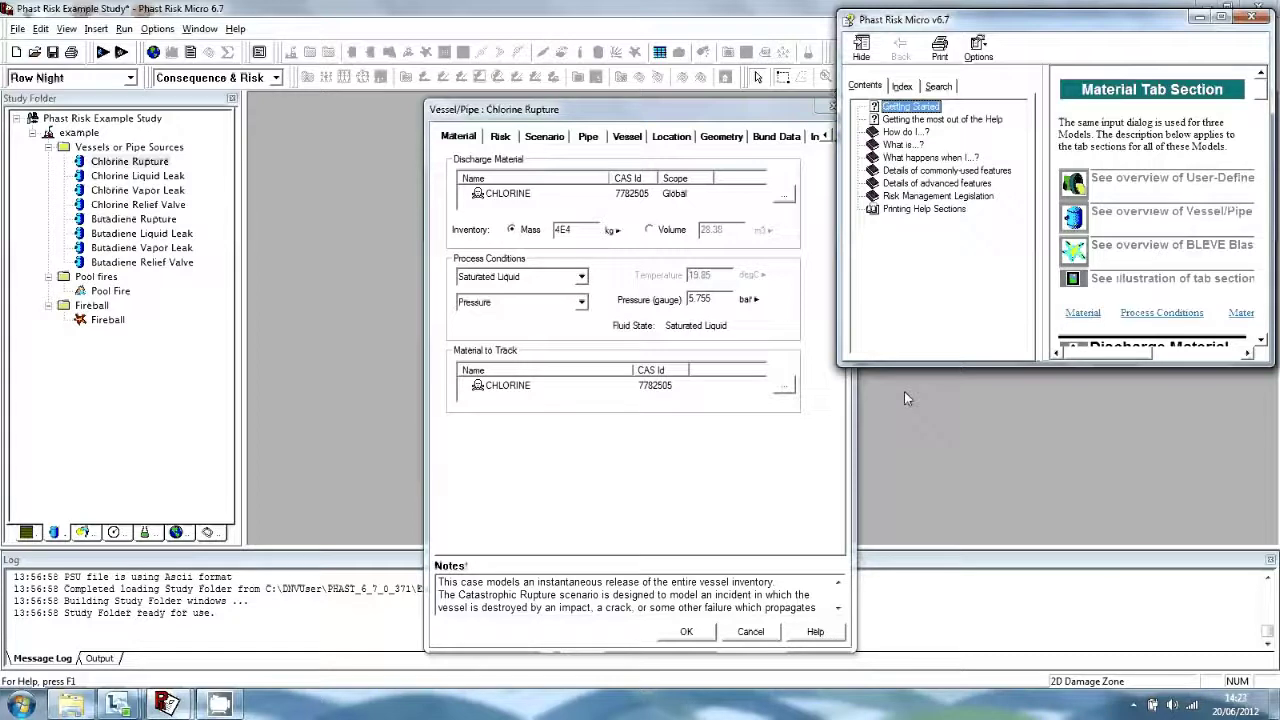
{"action": "left_click", "coordinate": [1221, 17]}
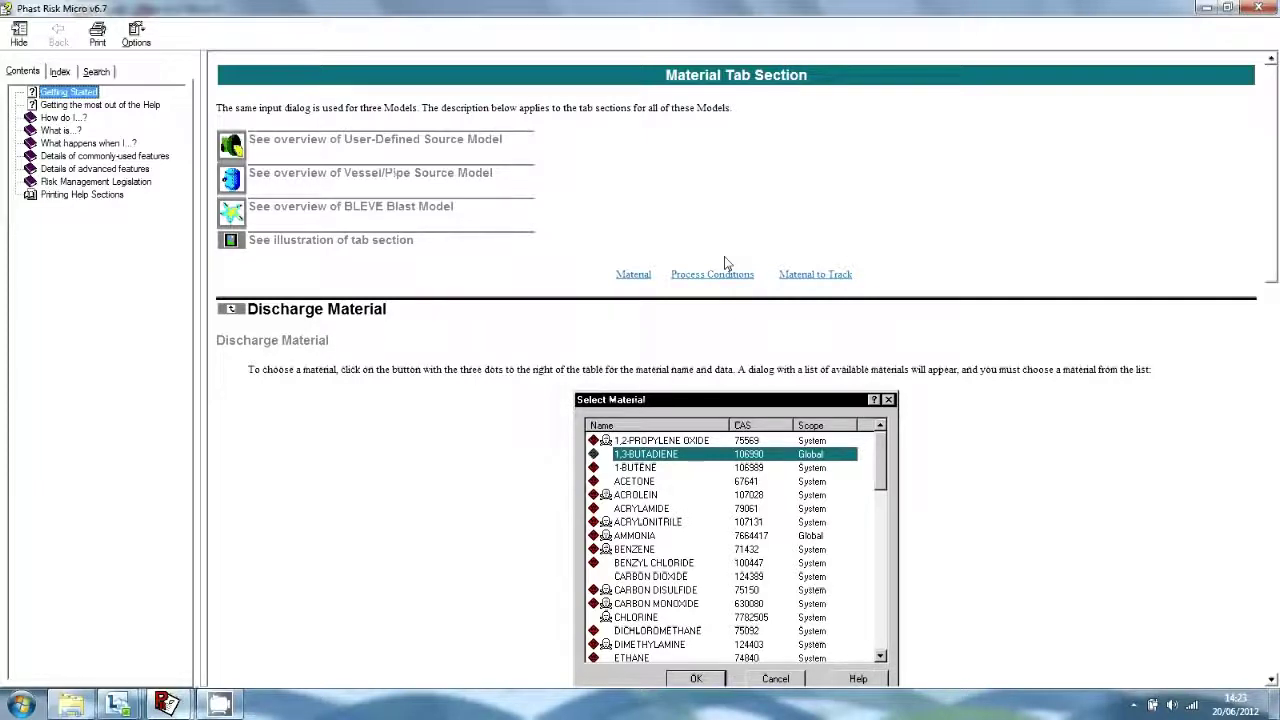
{"action": "left_click", "coordinate": [1258, 8]}
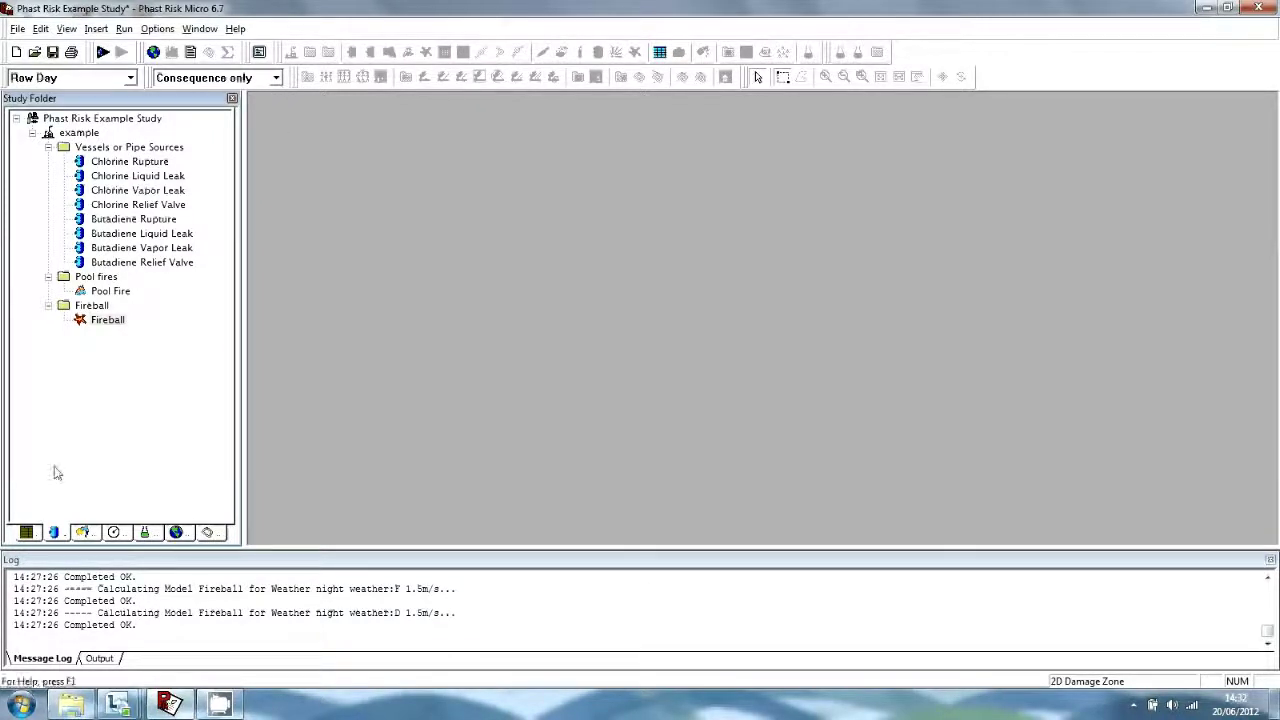
Set the calculation type to Consequence only and run the calculations for all Run Rows
{"action": "left_click", "coordinate": [28, 533]}
{"action": "left_click", "coordinate": [276, 79]}
{"action": "left_click", "coordinate": [254, 101]}
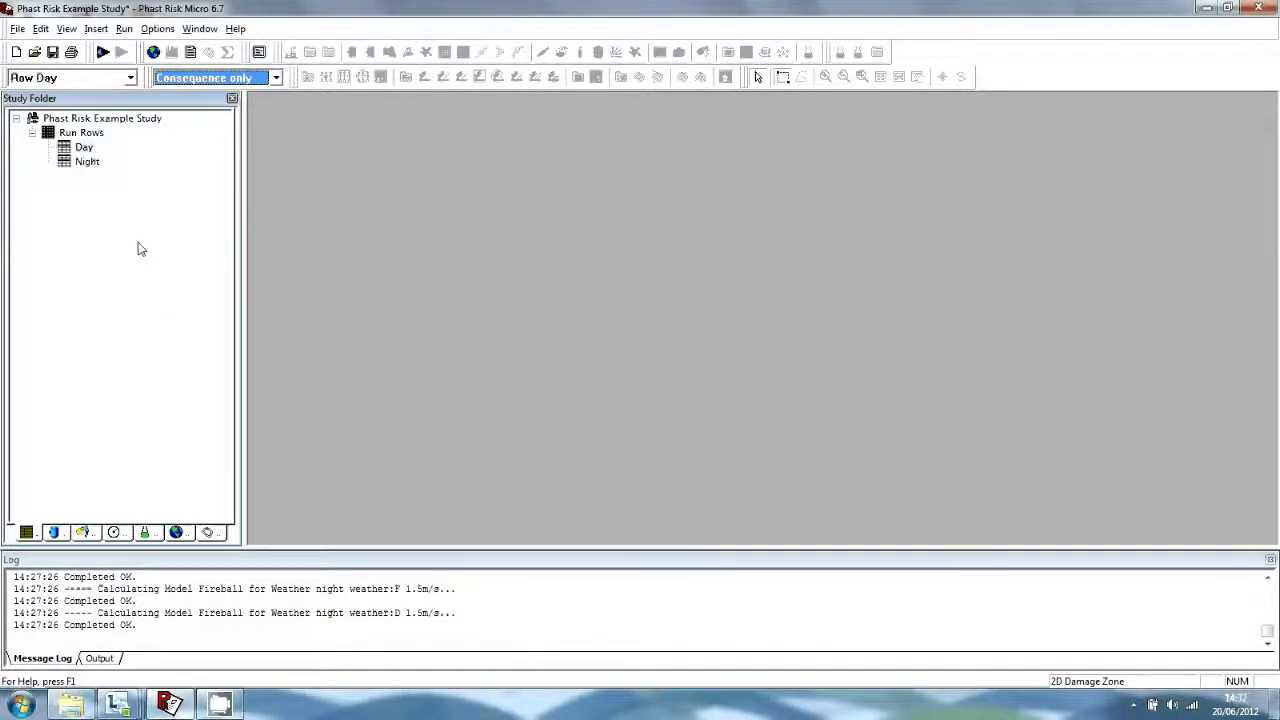
{"action": "left_click", "coordinate": [84, 134]}
{"action": "left_click", "coordinate": [122, 53]}
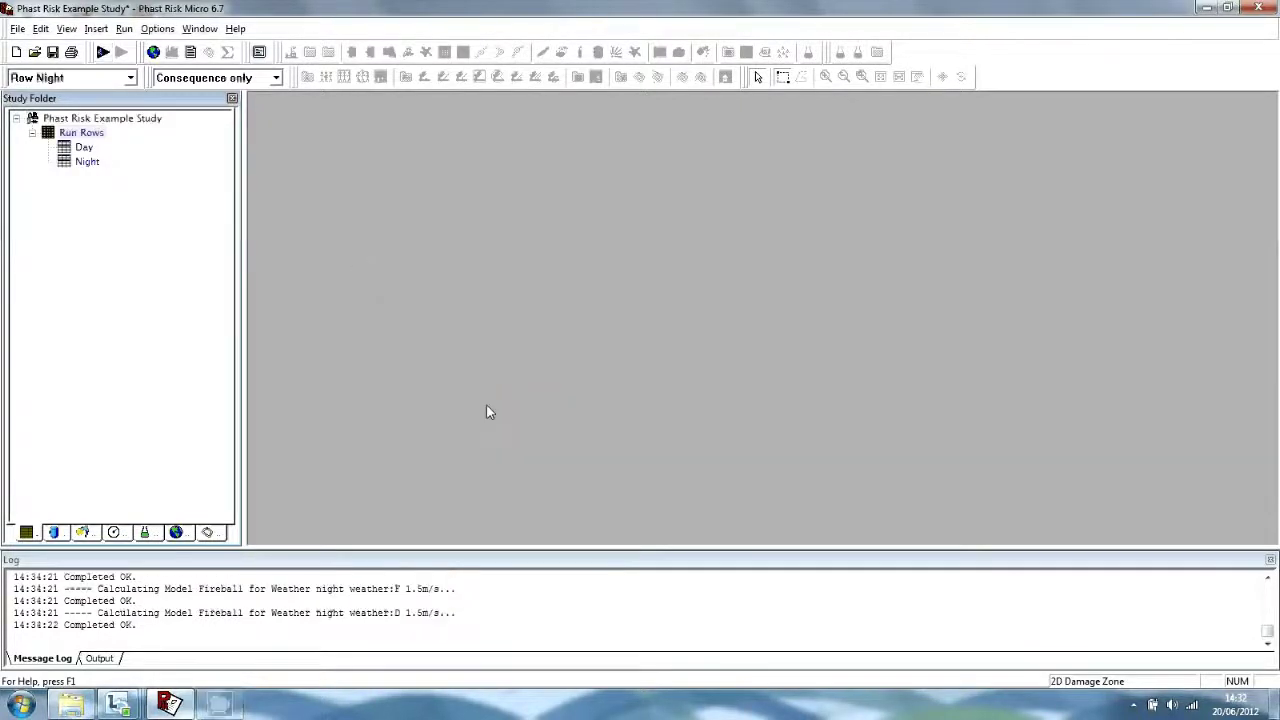
{"action": "left_click", "coordinate": [58, 535]}
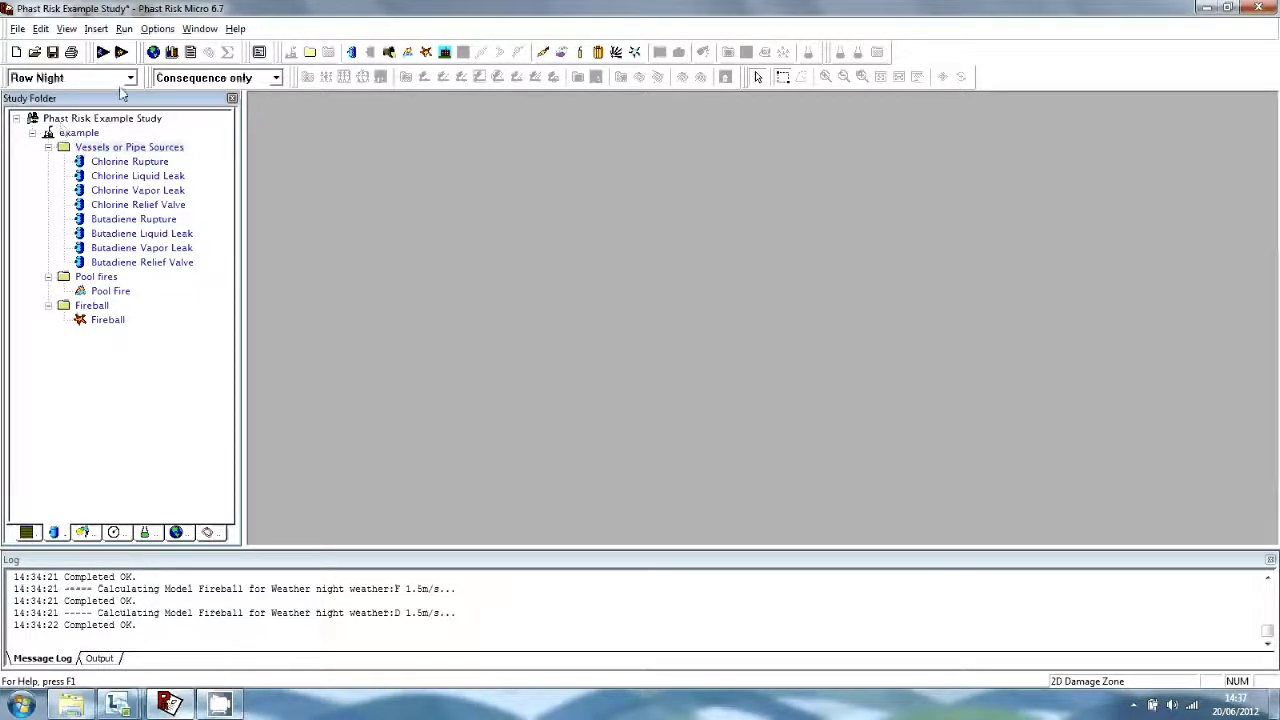
{"action": "left_click", "coordinate": [131, 166]}
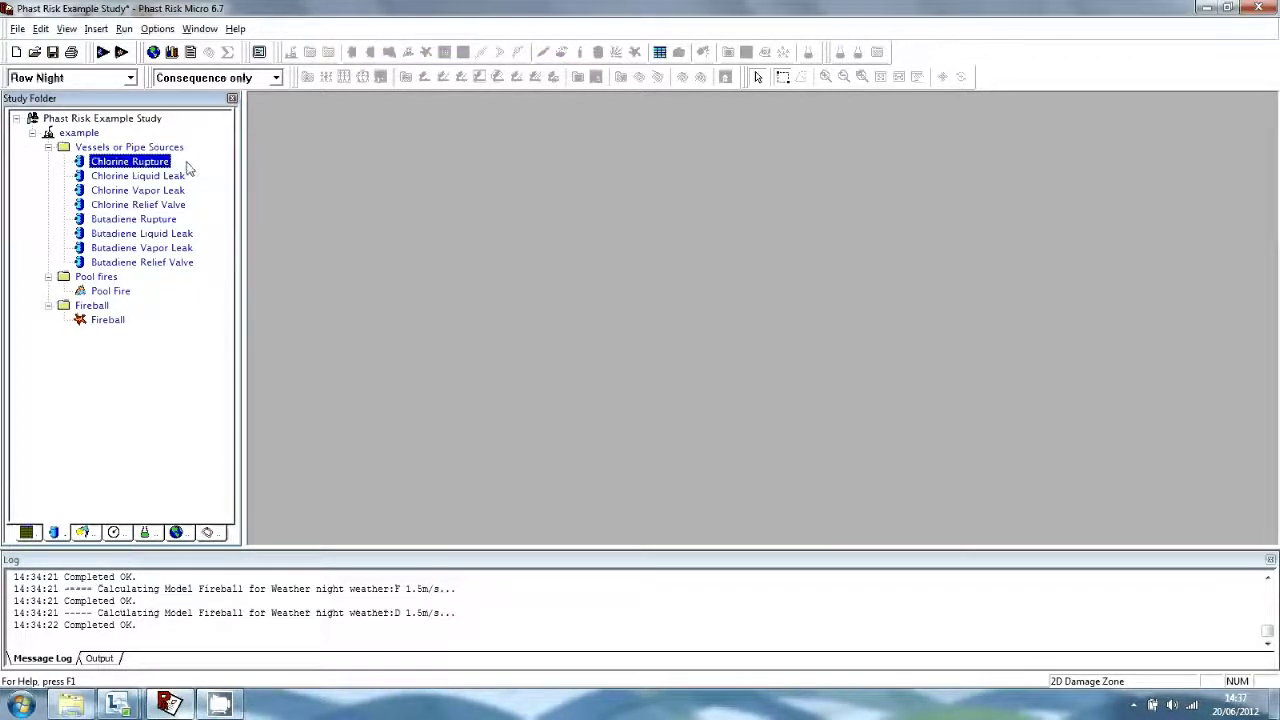
{"action": "left_click", "coordinate": [173, 53]}
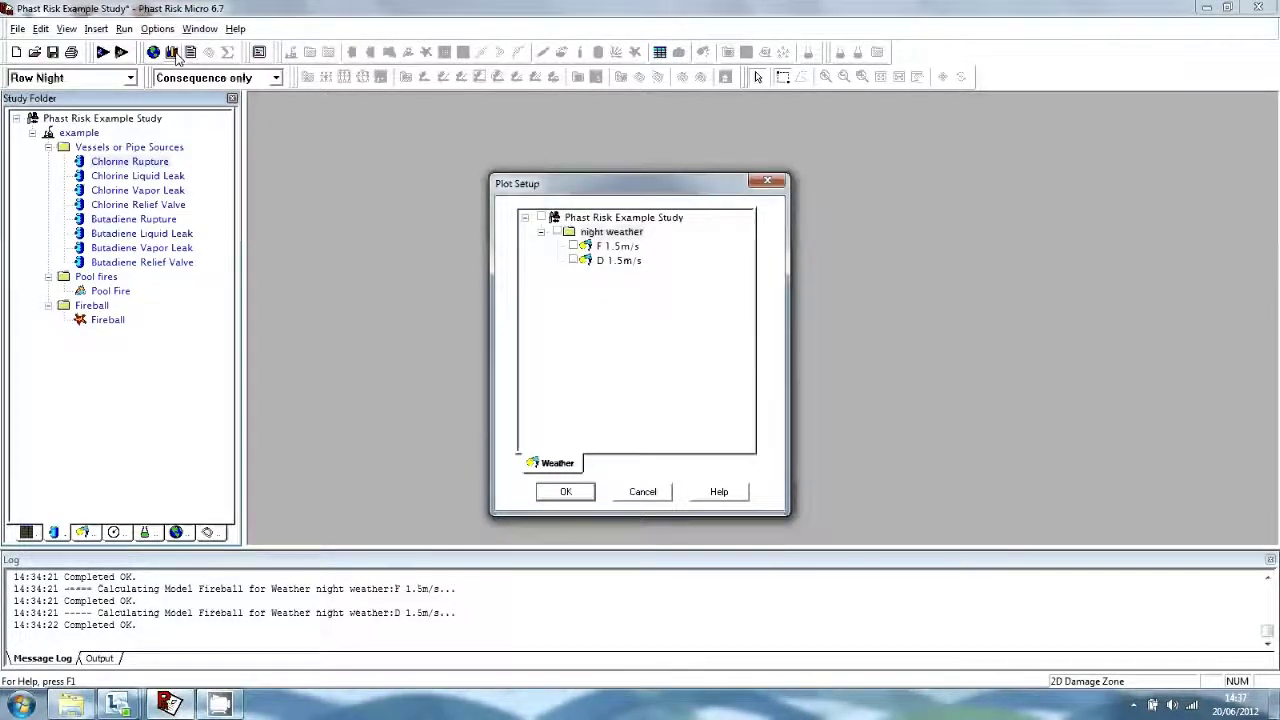
{"action": "left_click", "coordinate": [557, 232]}
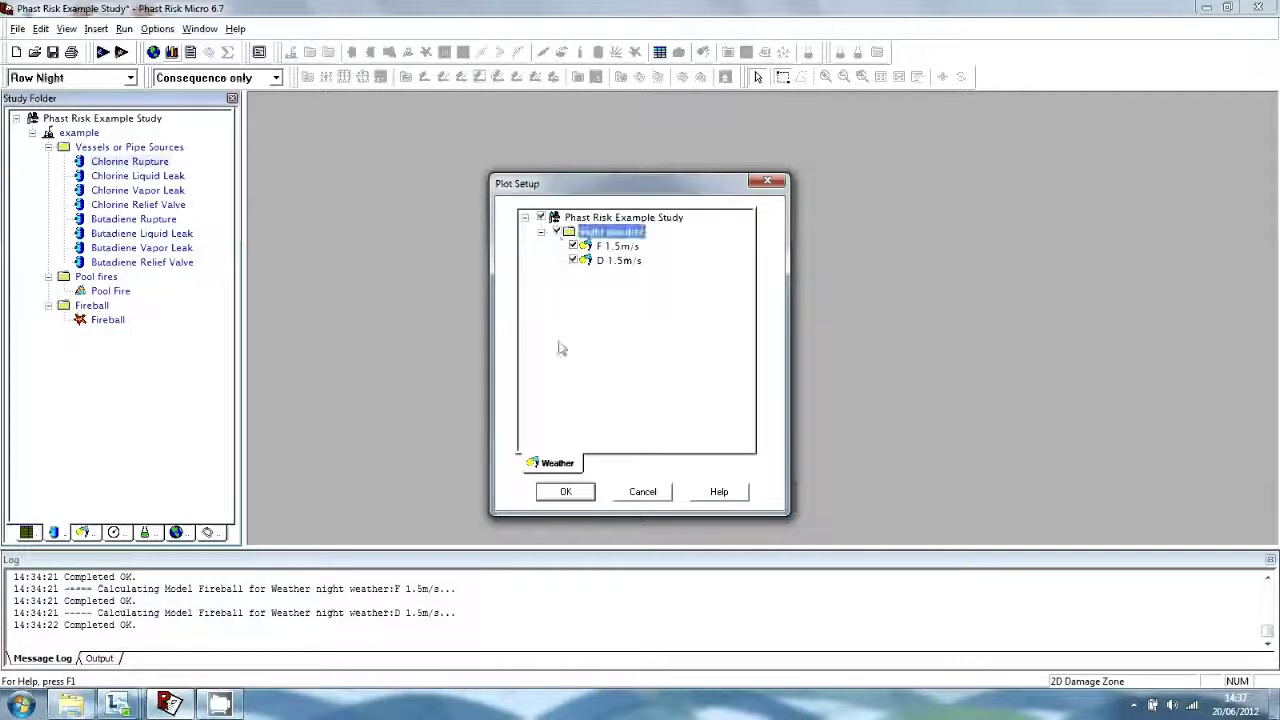
{"action": "left_click", "coordinate": [562, 491]}
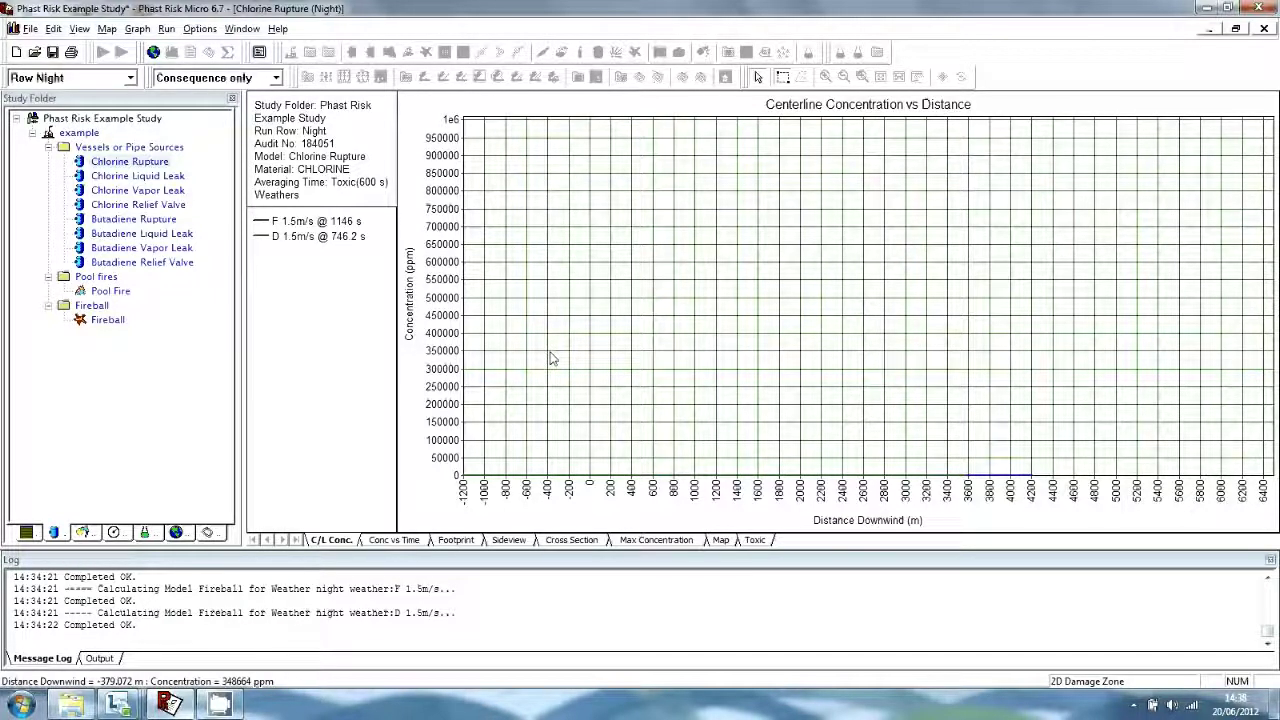
{"action": "key", "text": "ctrl+F4"}
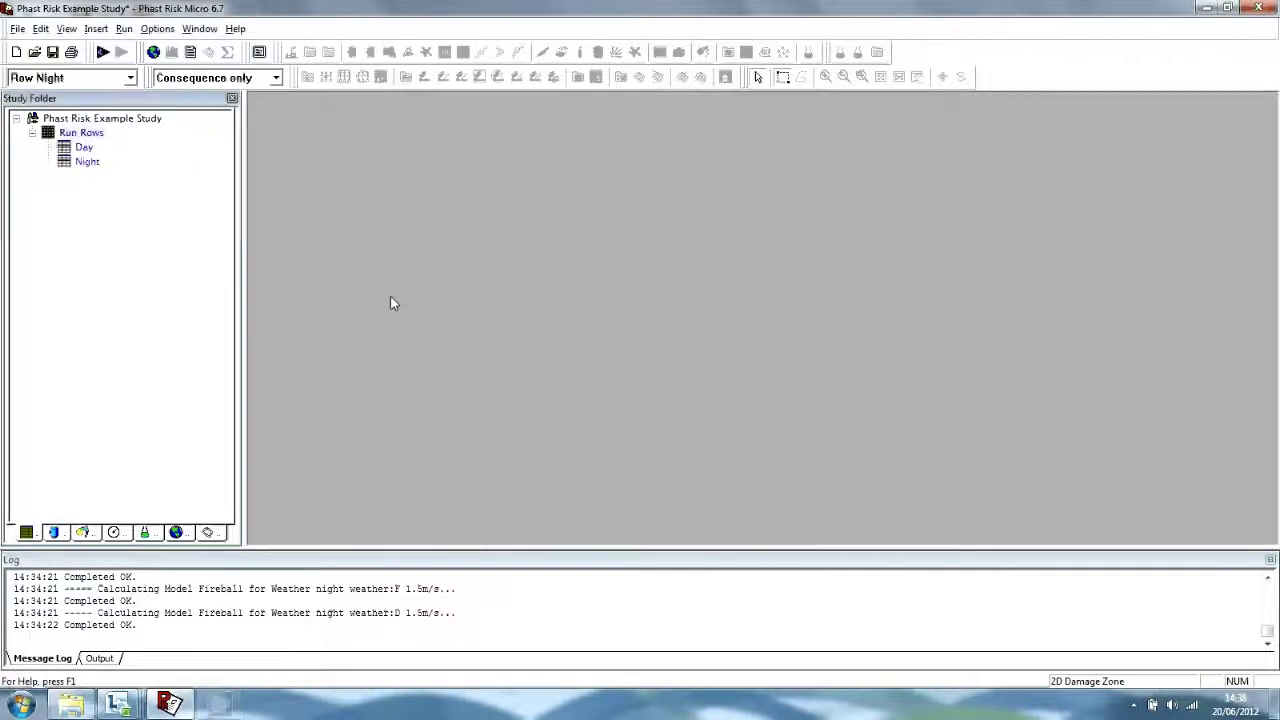
Plot the Chlorine Rupture model's consequence graphs for both night weathers, F 1.5m/s and D 1.5m/s
{"action": "left_click", "coordinate": [64, 533]}
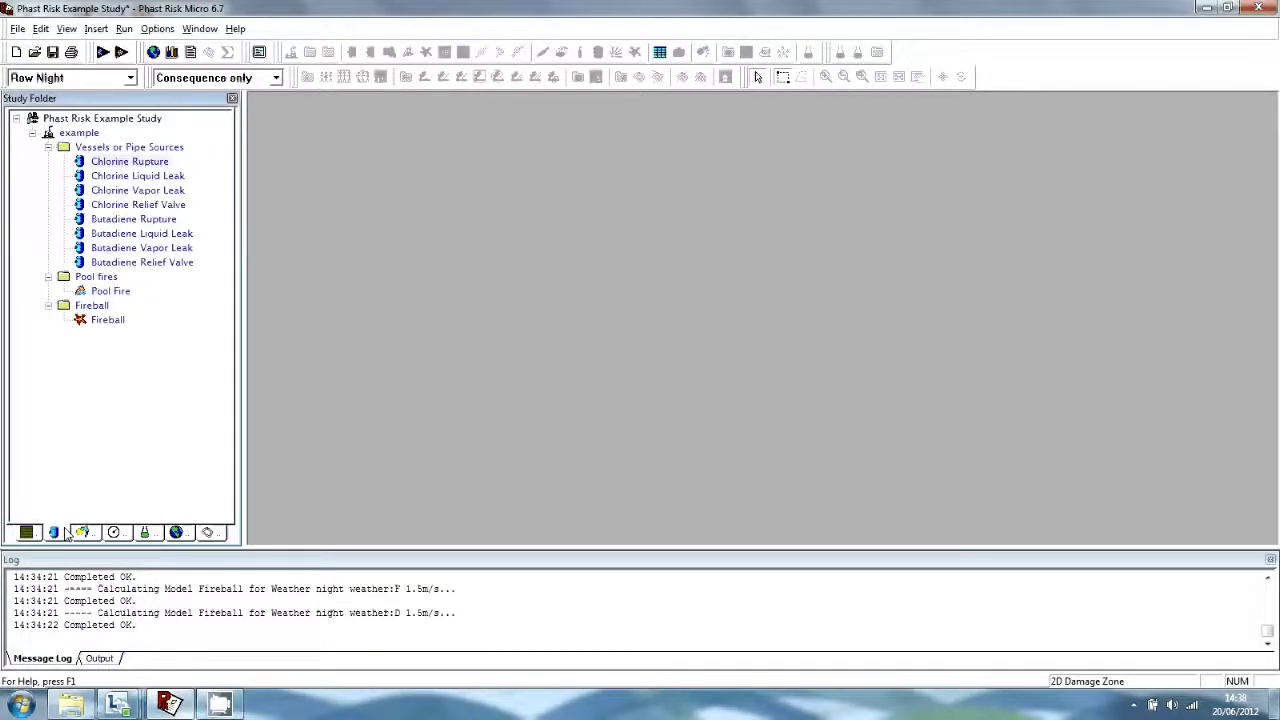
{"action": "left_click", "coordinate": [167, 166]}
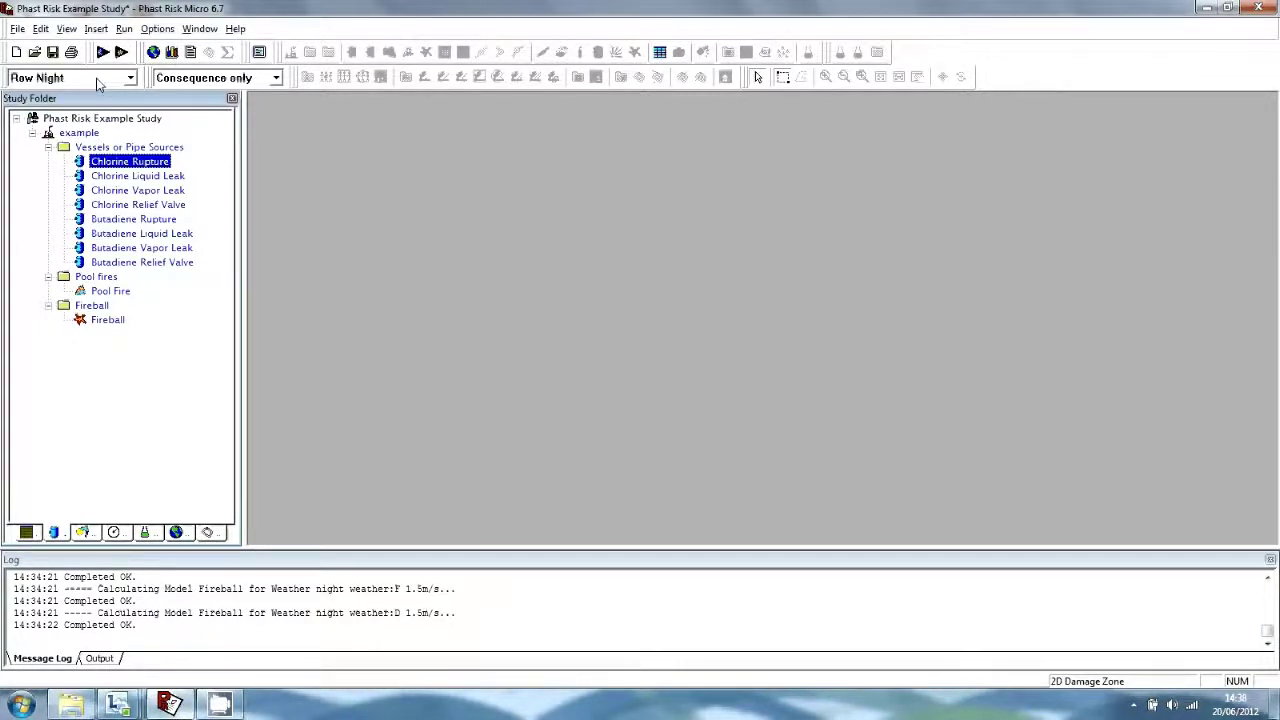
{"action": "left_click", "coordinate": [171, 52]}
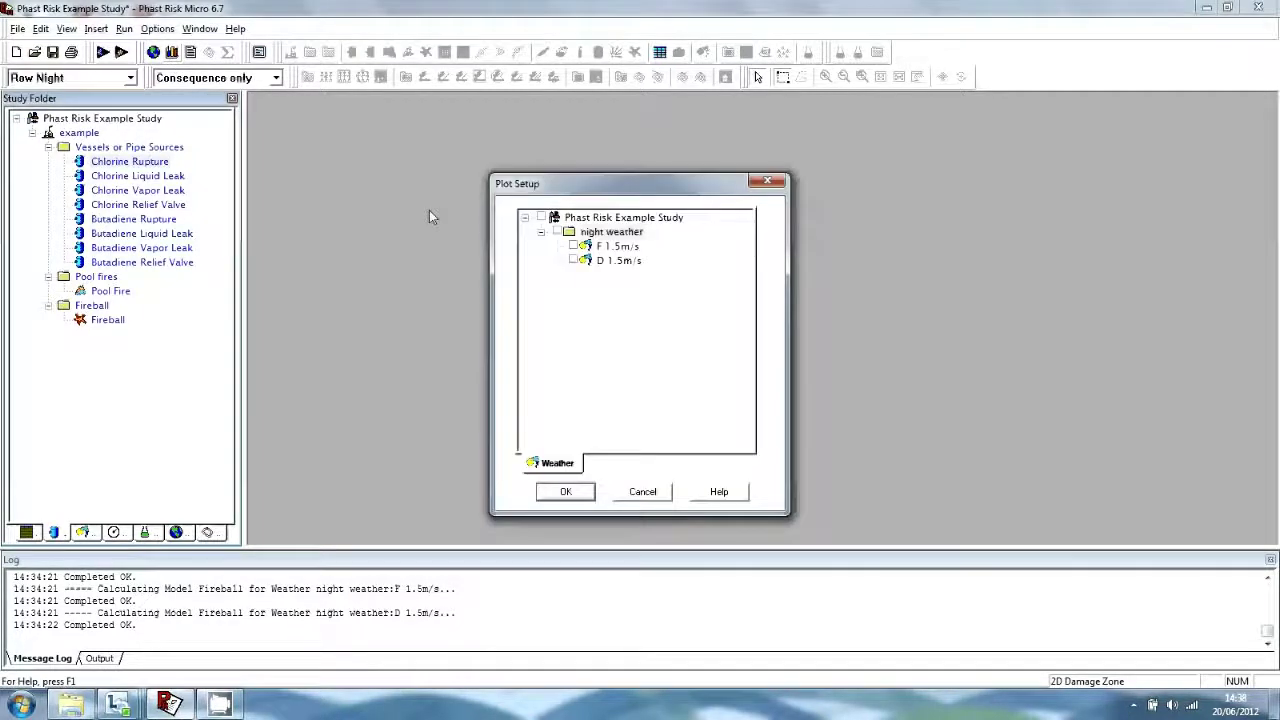
{"action": "left_click", "coordinate": [557, 232]}
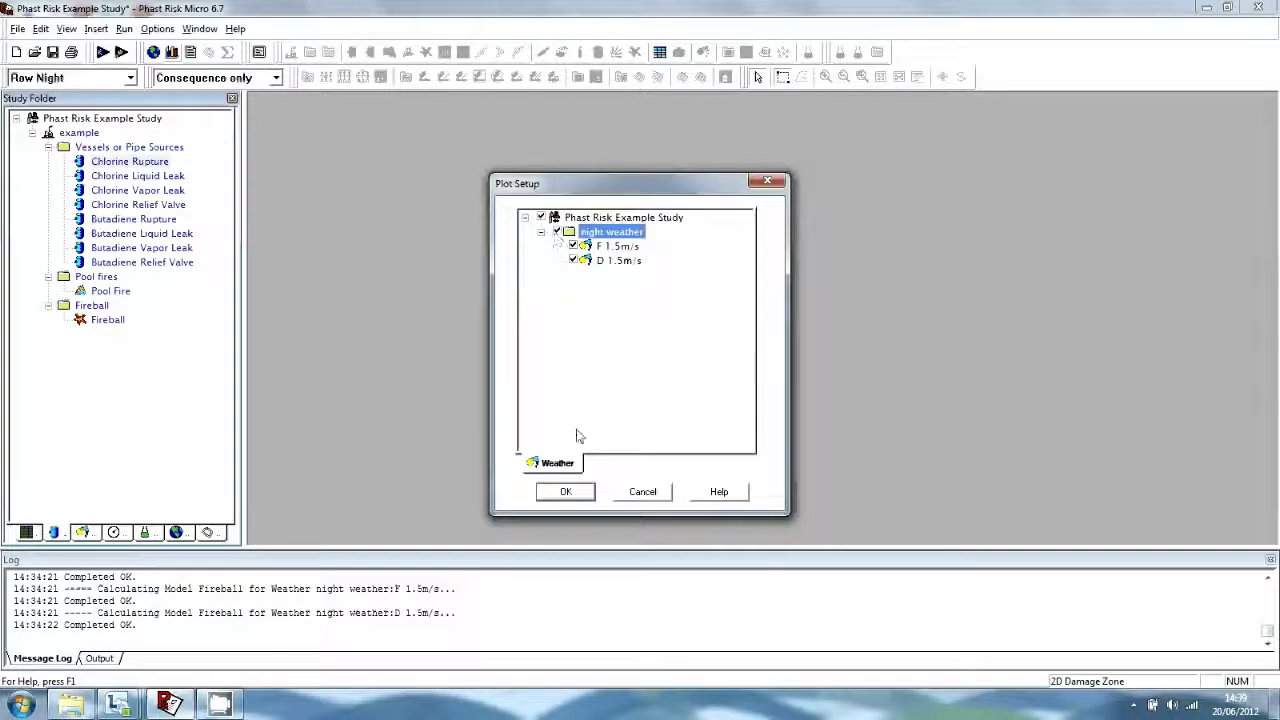
{"action": "left_click", "coordinate": [562, 492]}
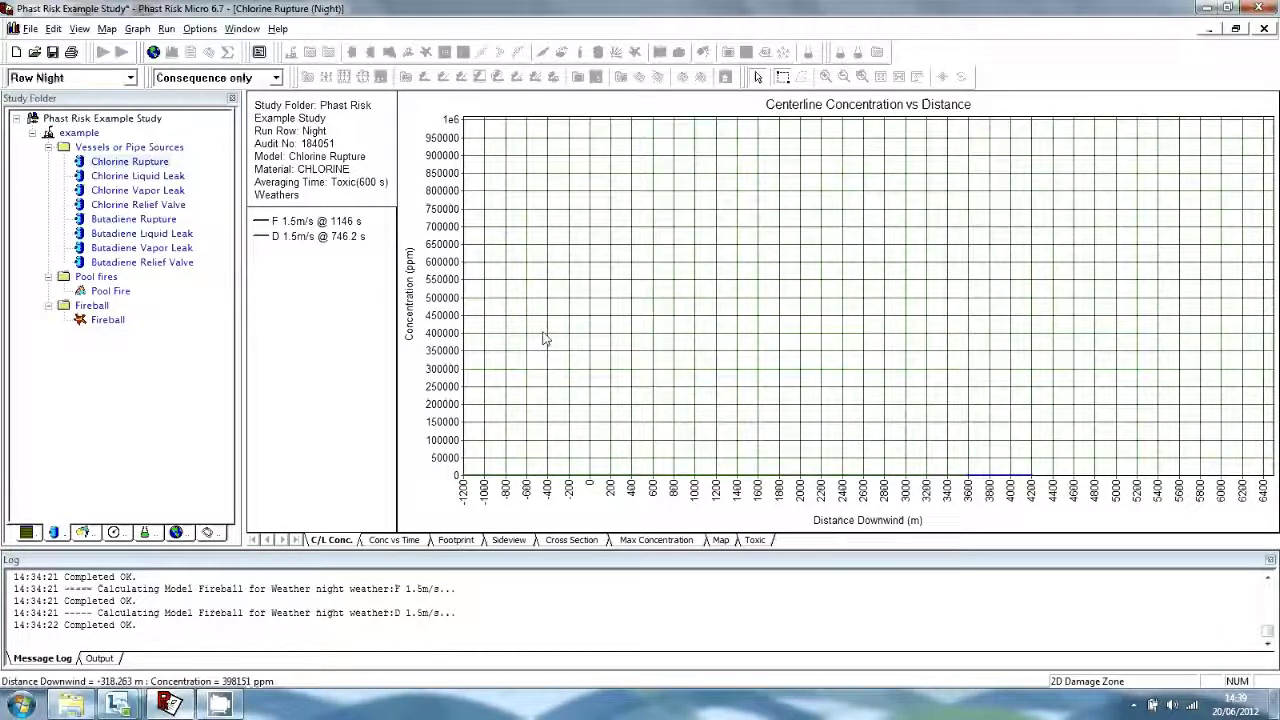
Turn off automatic scaling on the centerline concentration graph and set the concentration axis maximum to 1000 ppm
{"action": "right_click", "coordinate": [439, 295]}
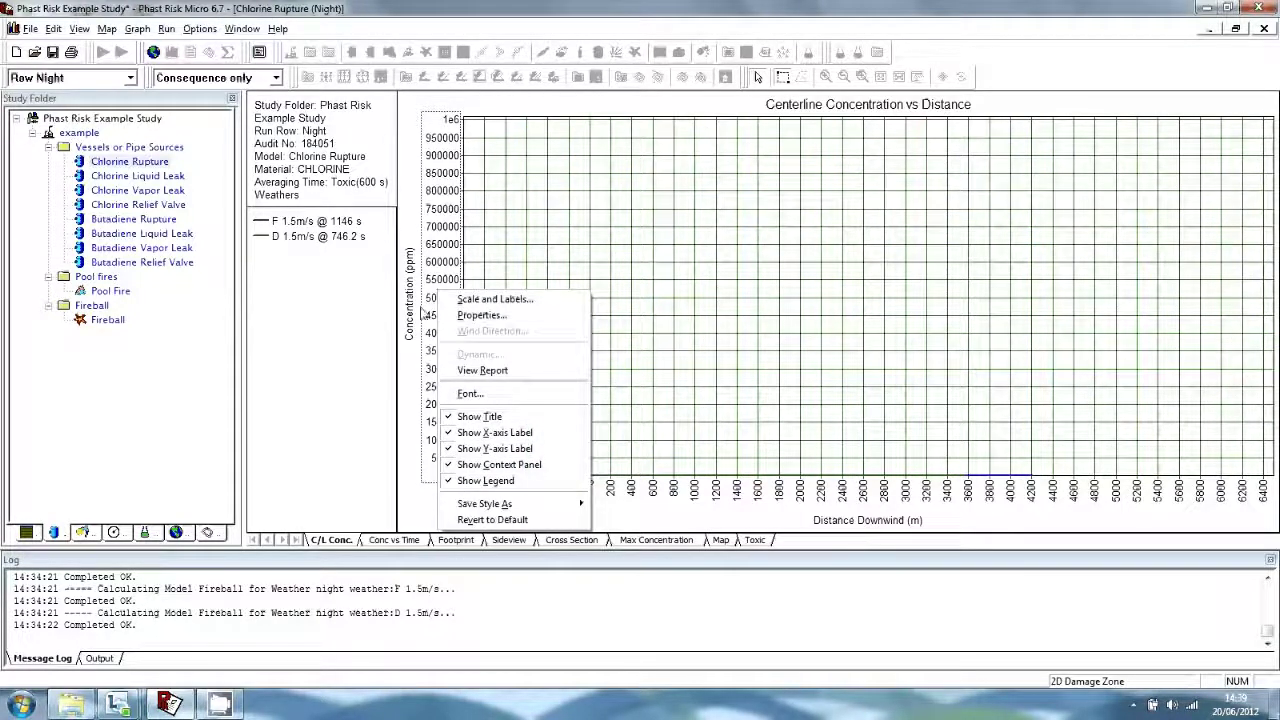
{"action": "left_click", "coordinate": [505, 301]}
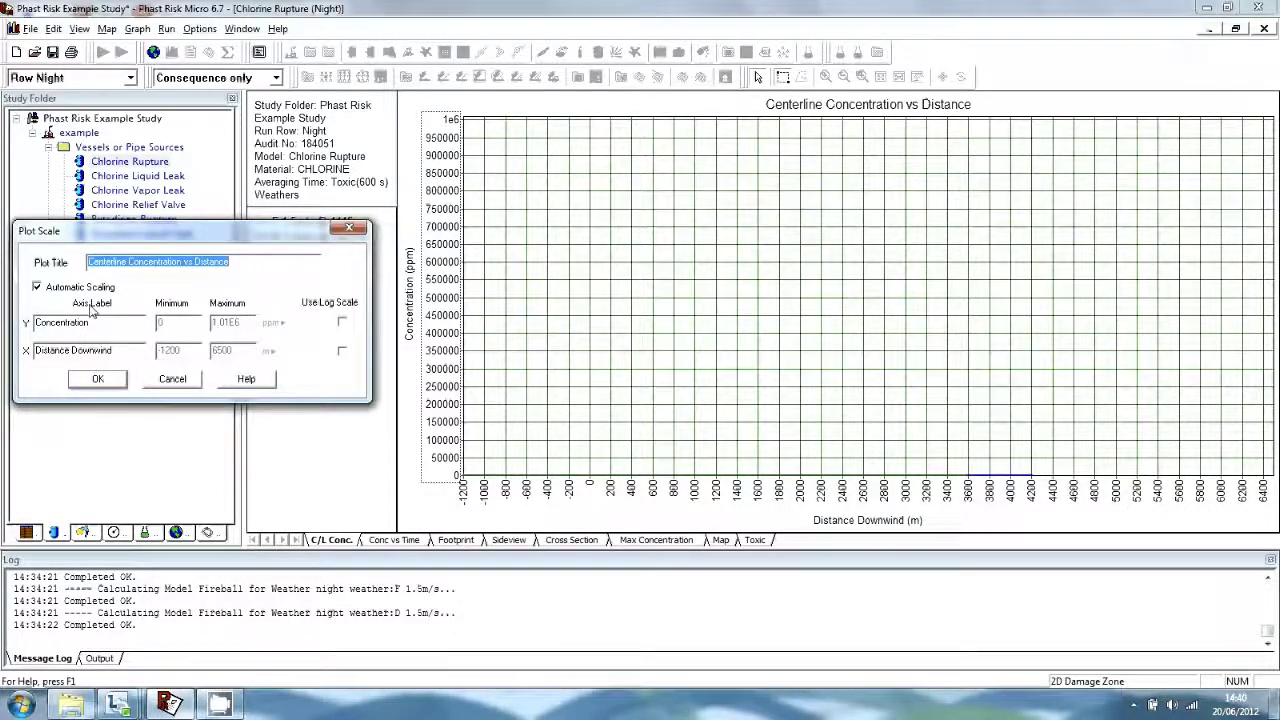
{"action": "left_click", "coordinate": [37, 287]}
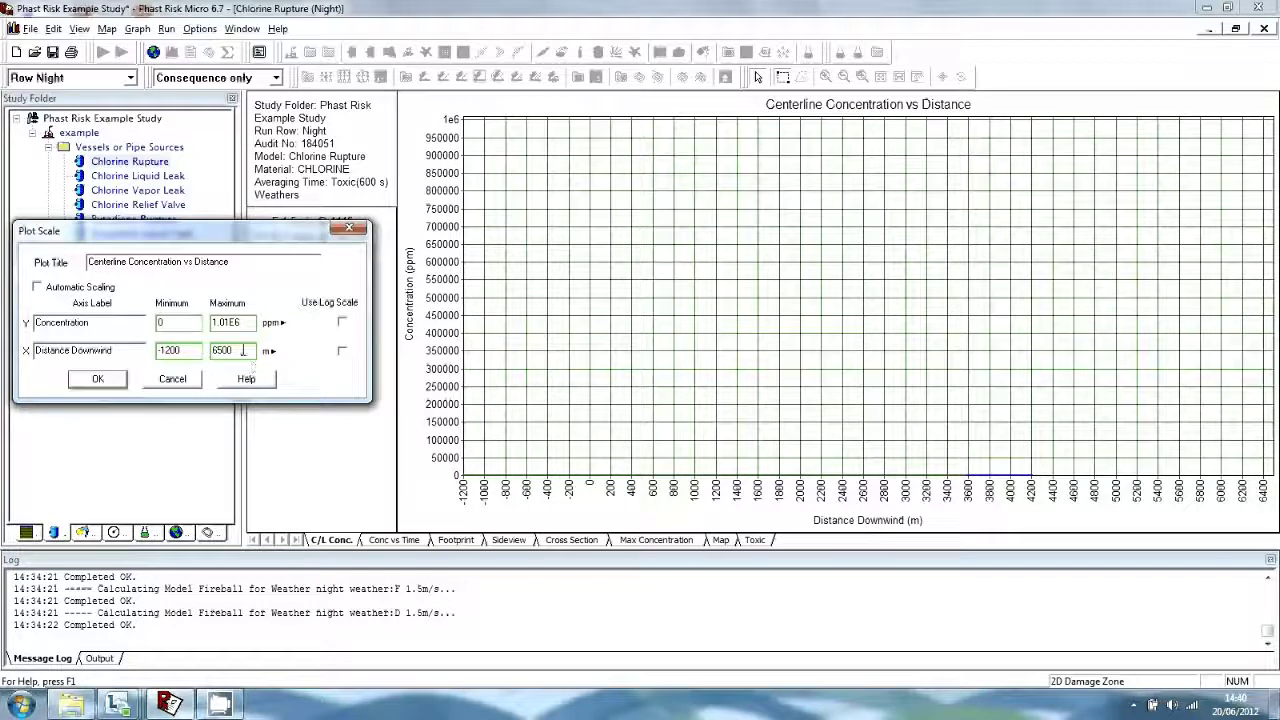
{"action": "left_click_drag", "start_coordinate": [252, 322], "coordinate": [197, 321]}
{"action": "type", "text": "1000"}
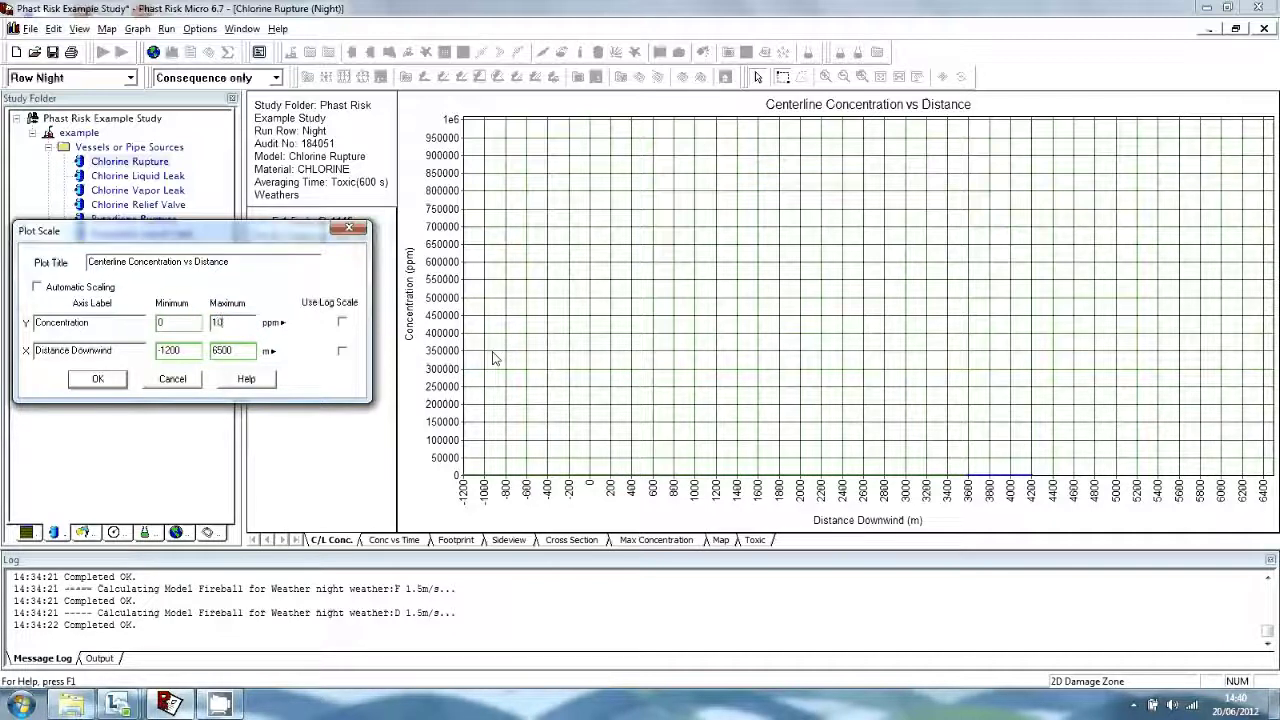
{"action": "left_click", "coordinate": [101, 380]}
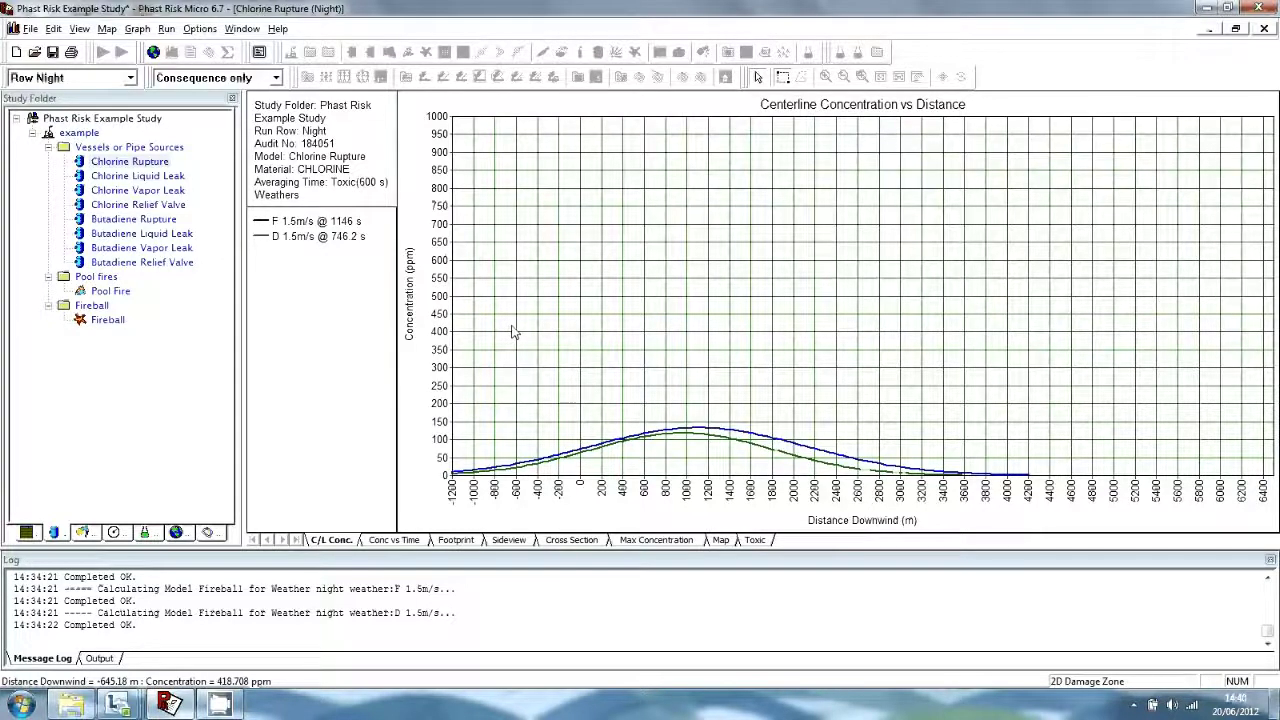
Show the Chlorine Rupture results on the map and set the event to display to Outdoor Toxic
{"action": "left_click", "coordinate": [722, 541]}
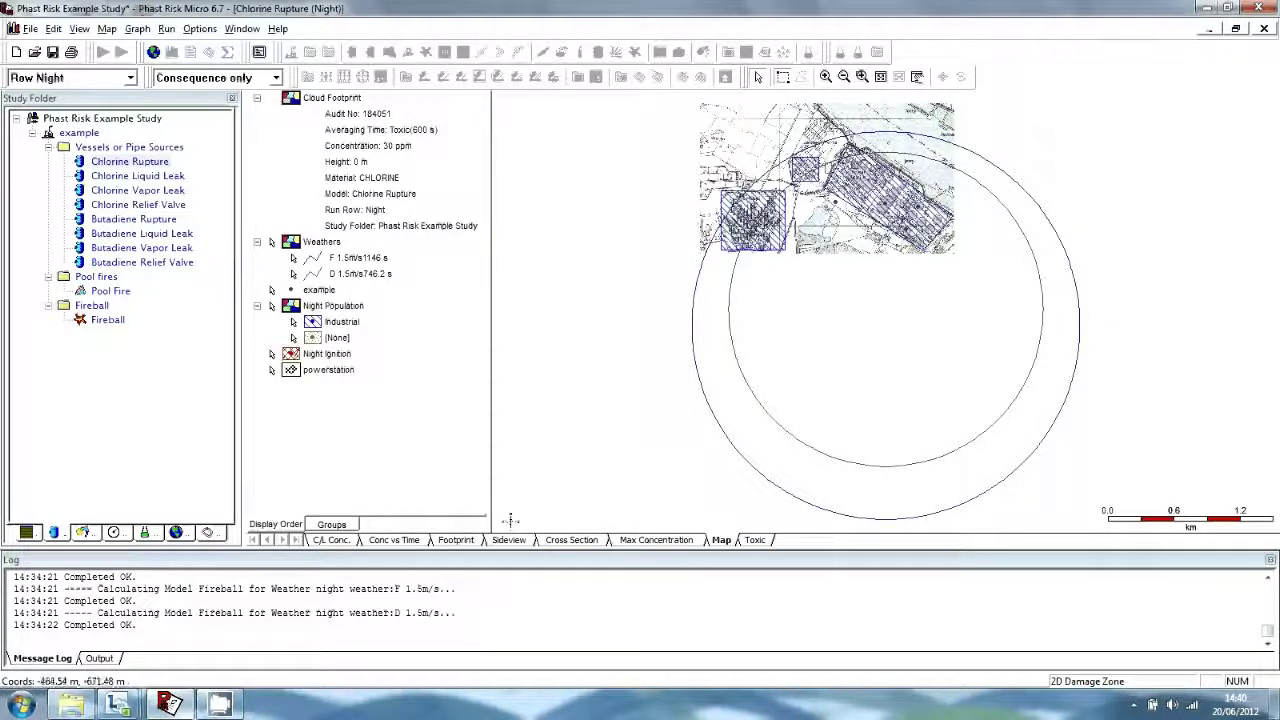
{"action": "right_click", "coordinate": [729, 156]}
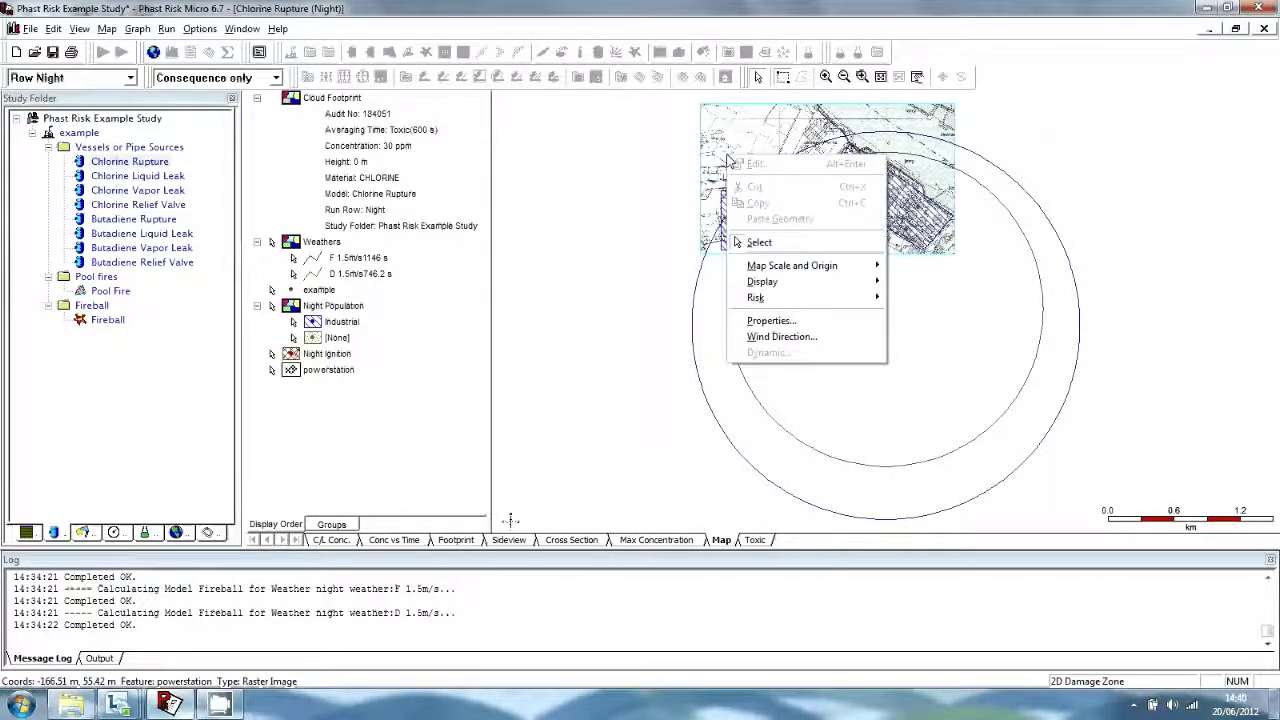
{"action": "left_click", "coordinate": [795, 325]}
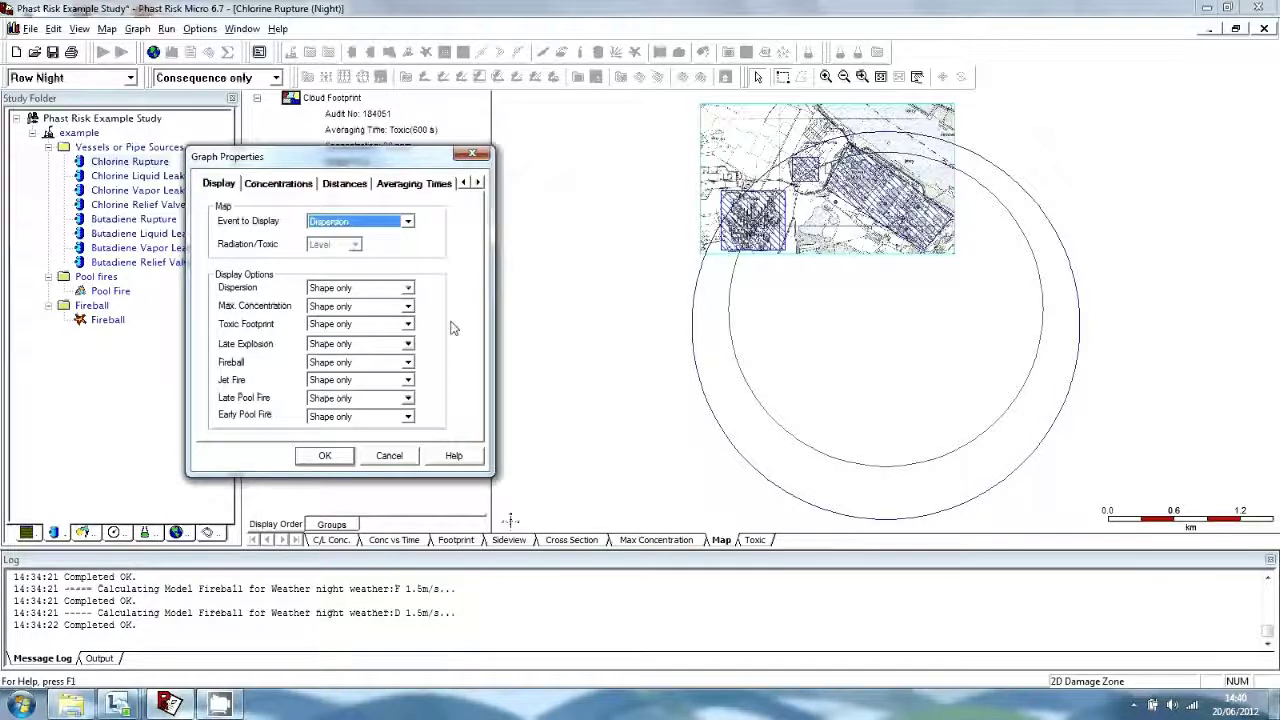
{"action": "left_click", "coordinate": [408, 223]}
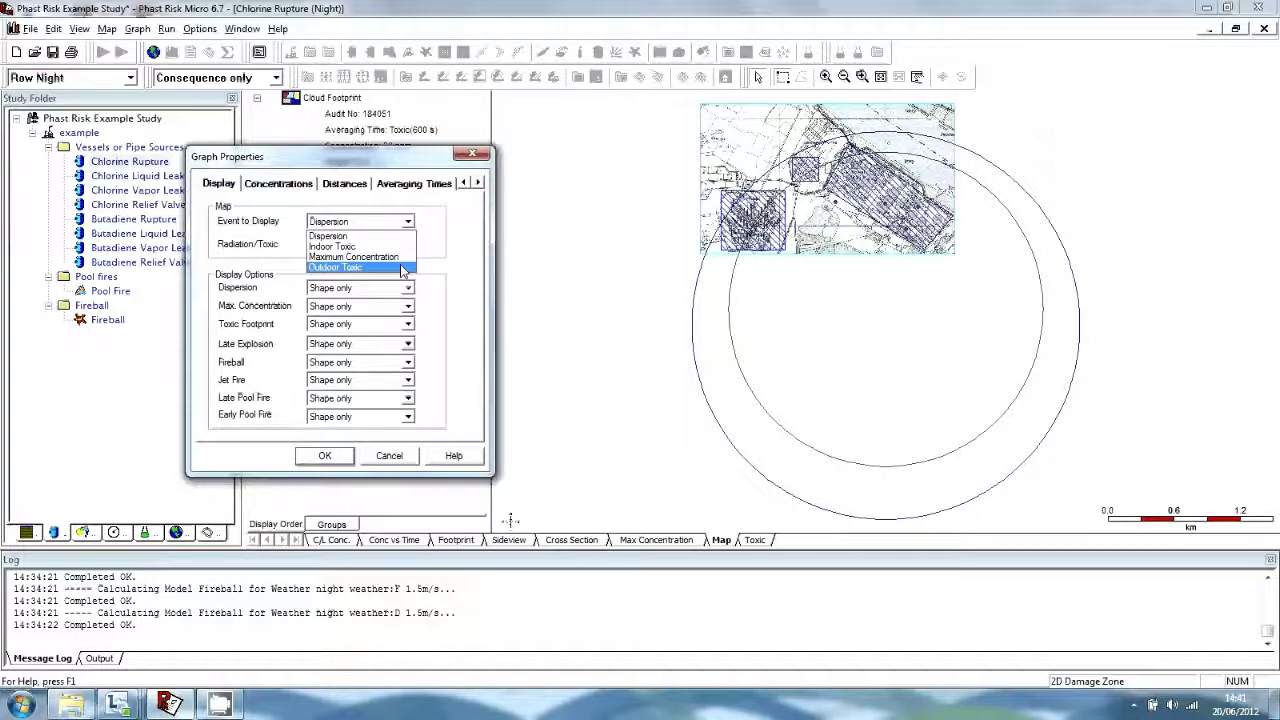
{"action": "left_click", "coordinate": [400, 264]}
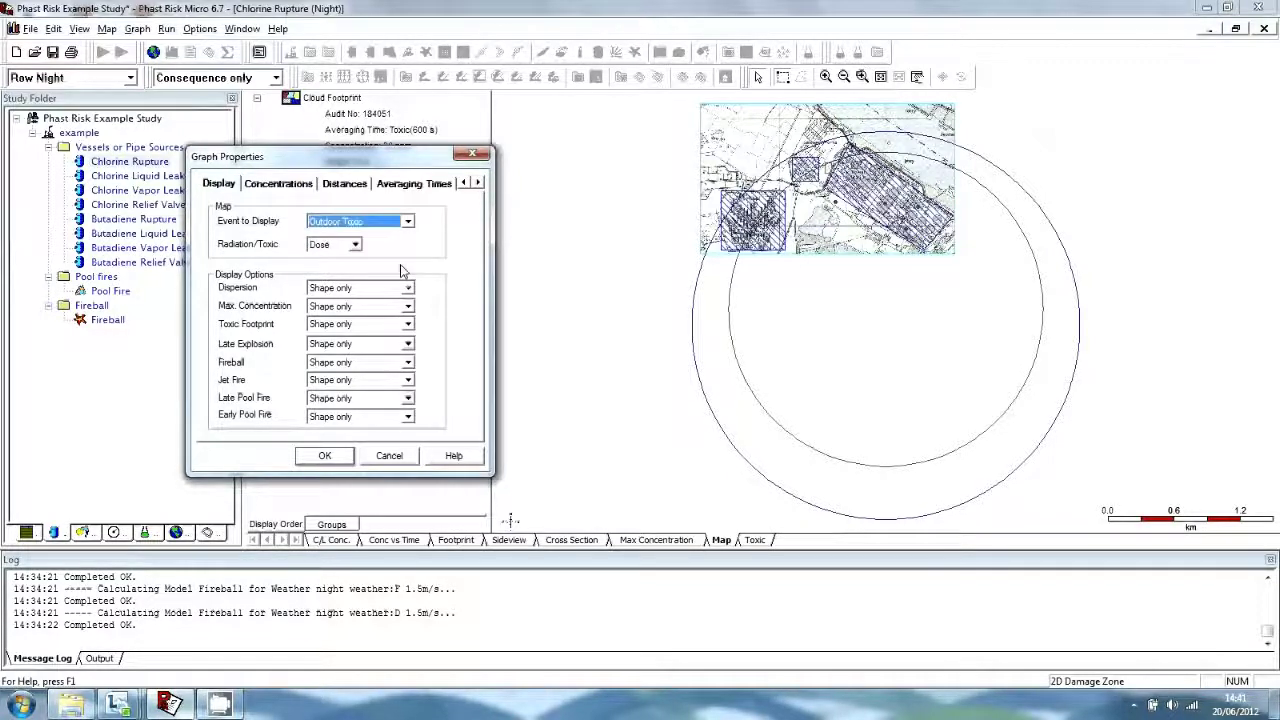
{"action": "left_click", "coordinate": [327, 456]}
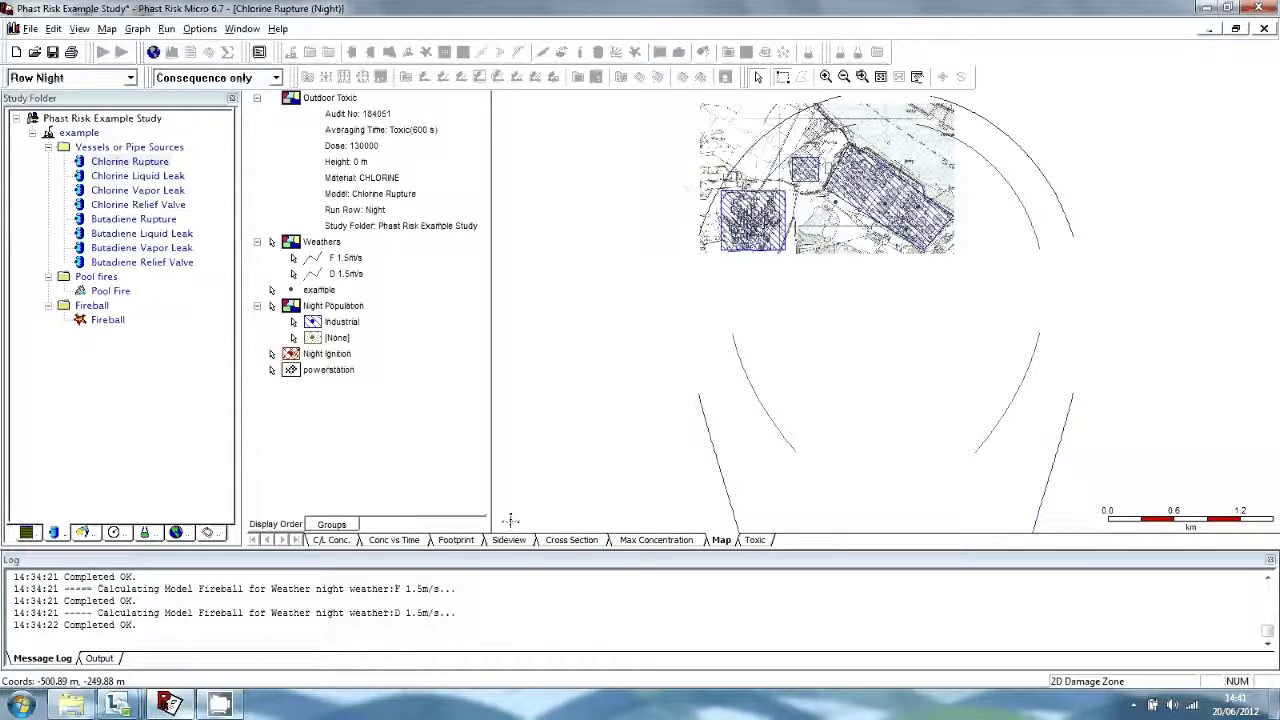
Inspect the map's Wind Direction setting without changing it, and view the toxic probit and lethality graphs
{"action": "right_click", "coordinate": [690, 189]}
{"action": "left_click", "coordinate": [760, 374]}
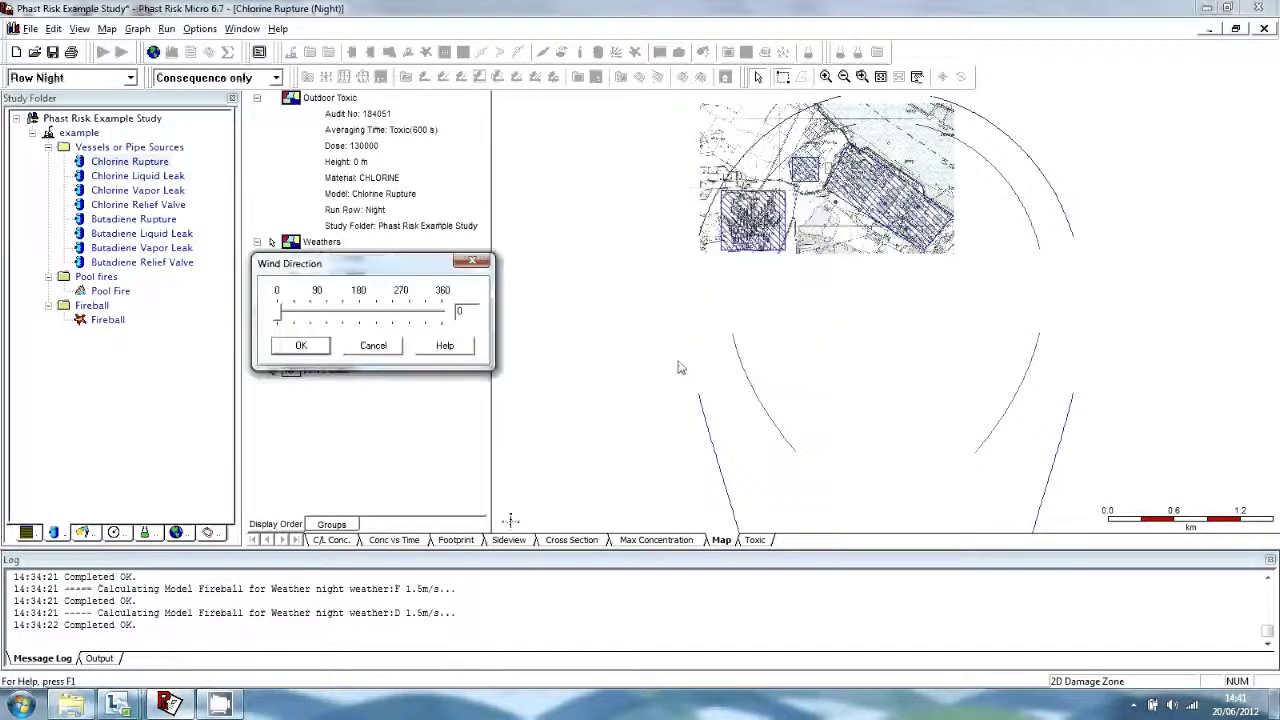
{"action": "left_click", "coordinate": [375, 346]}
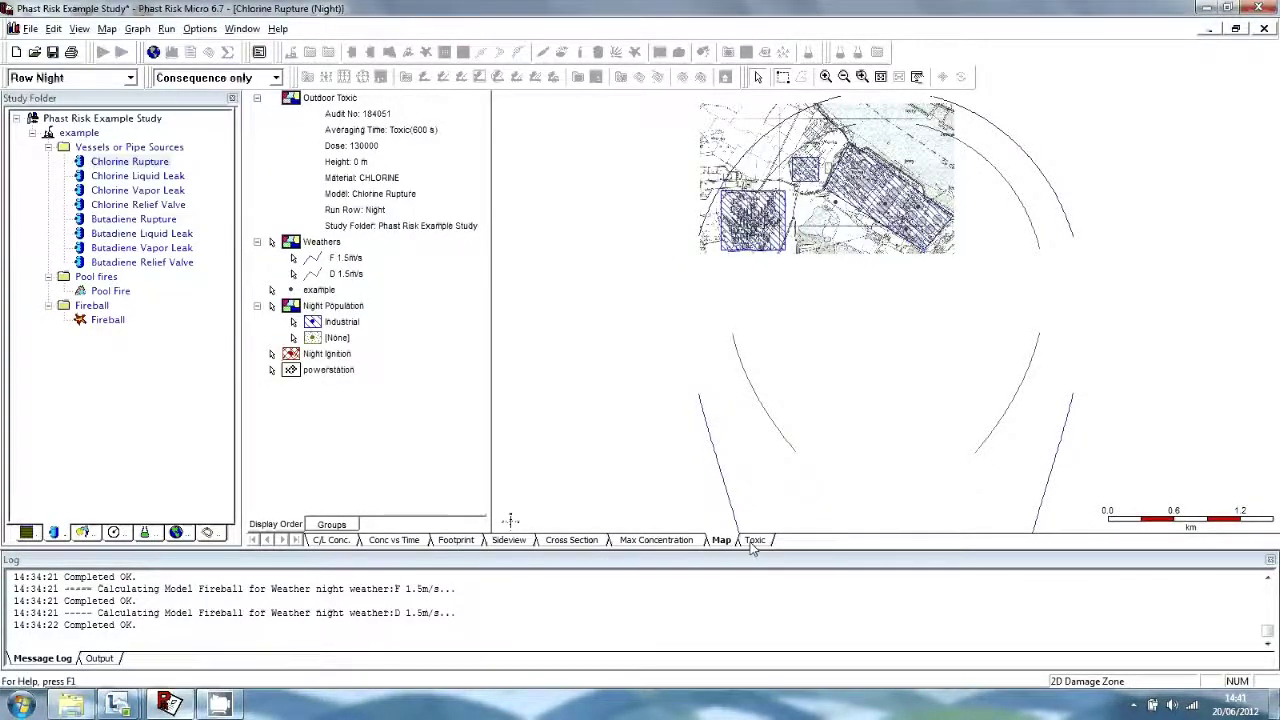
{"action": "left_click", "coordinate": [753, 541]}
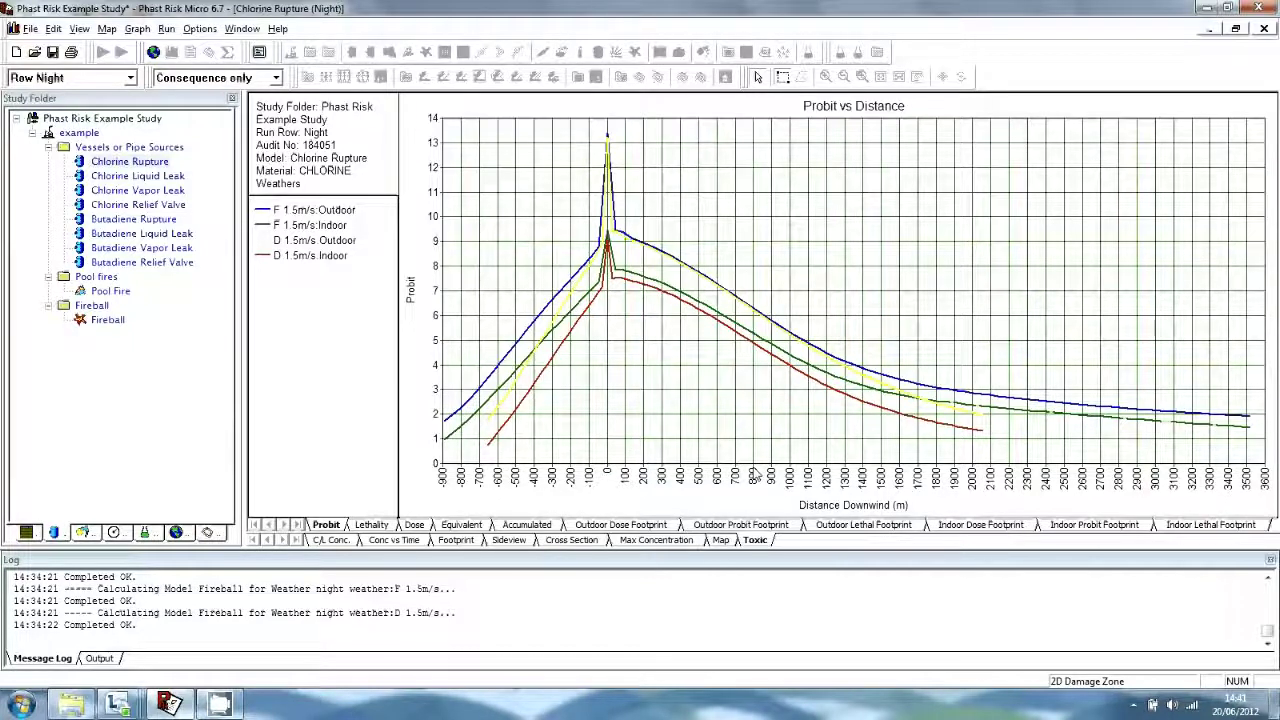
{"action": "left_click", "coordinate": [377, 530]}
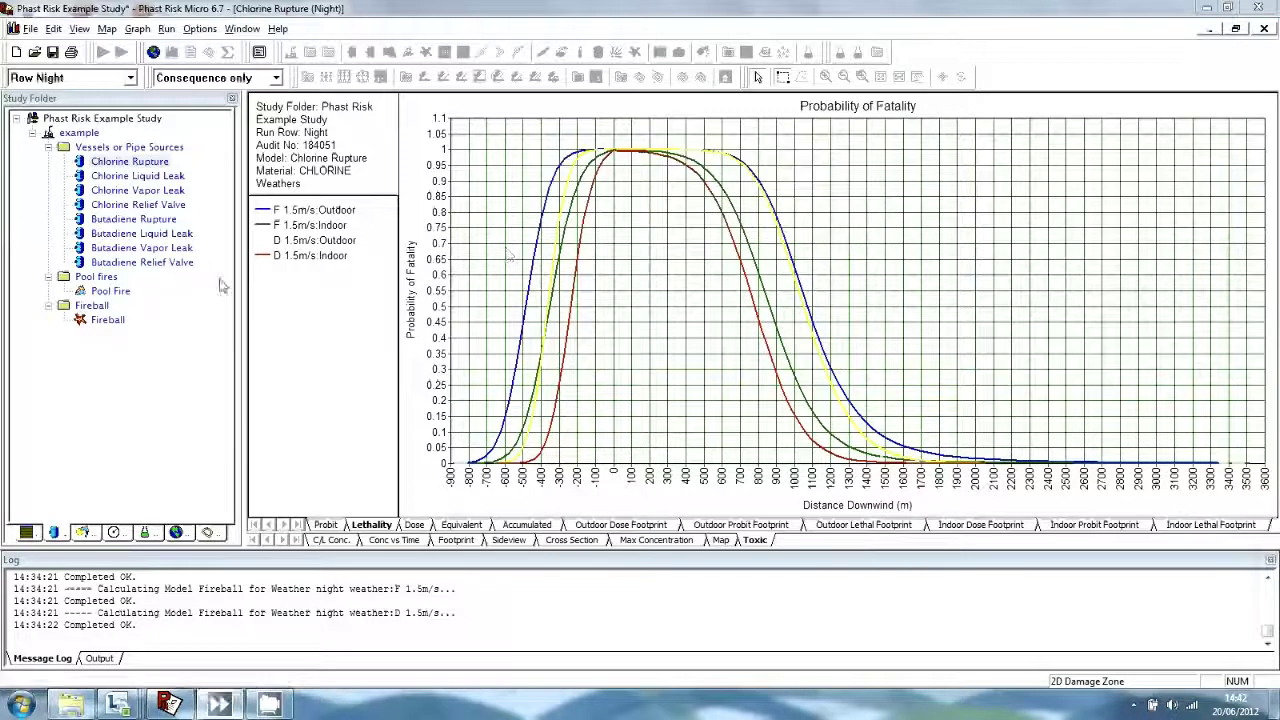
Open the reports for the Chlorine Rupture model and read through its input data report
{"action": "left_click", "coordinate": [154, 162]}
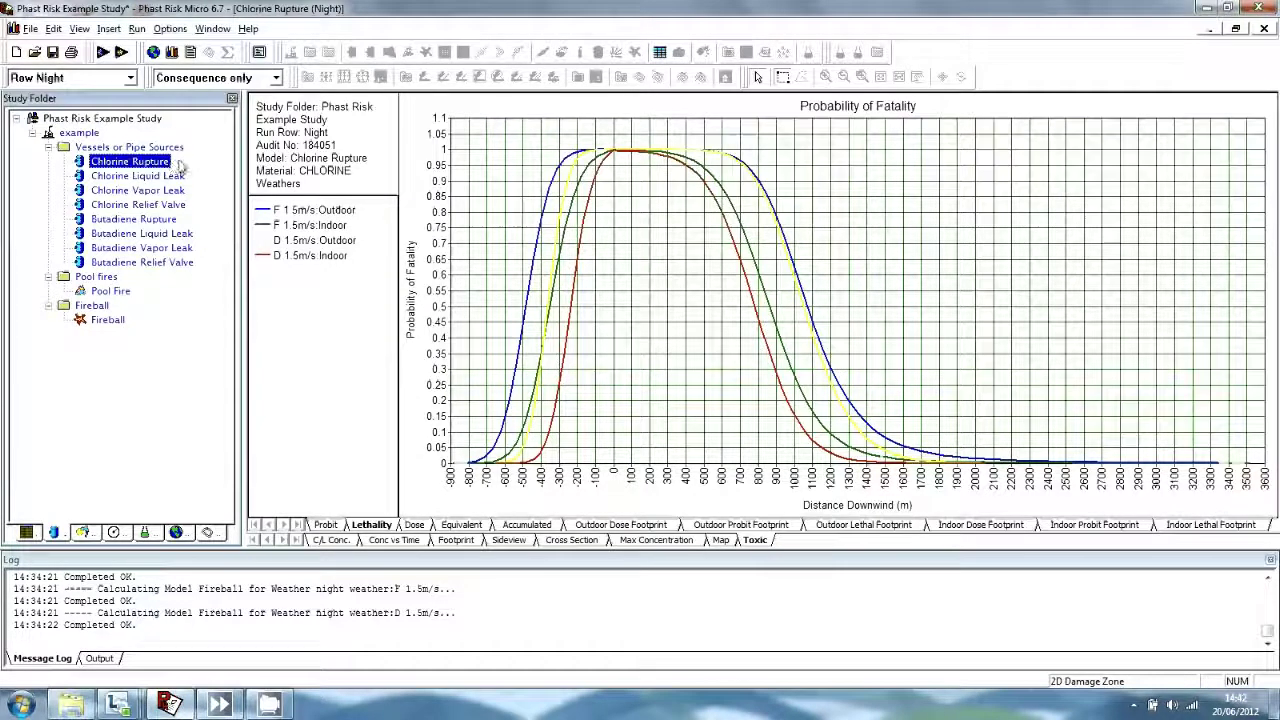
{"action": "left_click", "coordinate": [190, 52]}
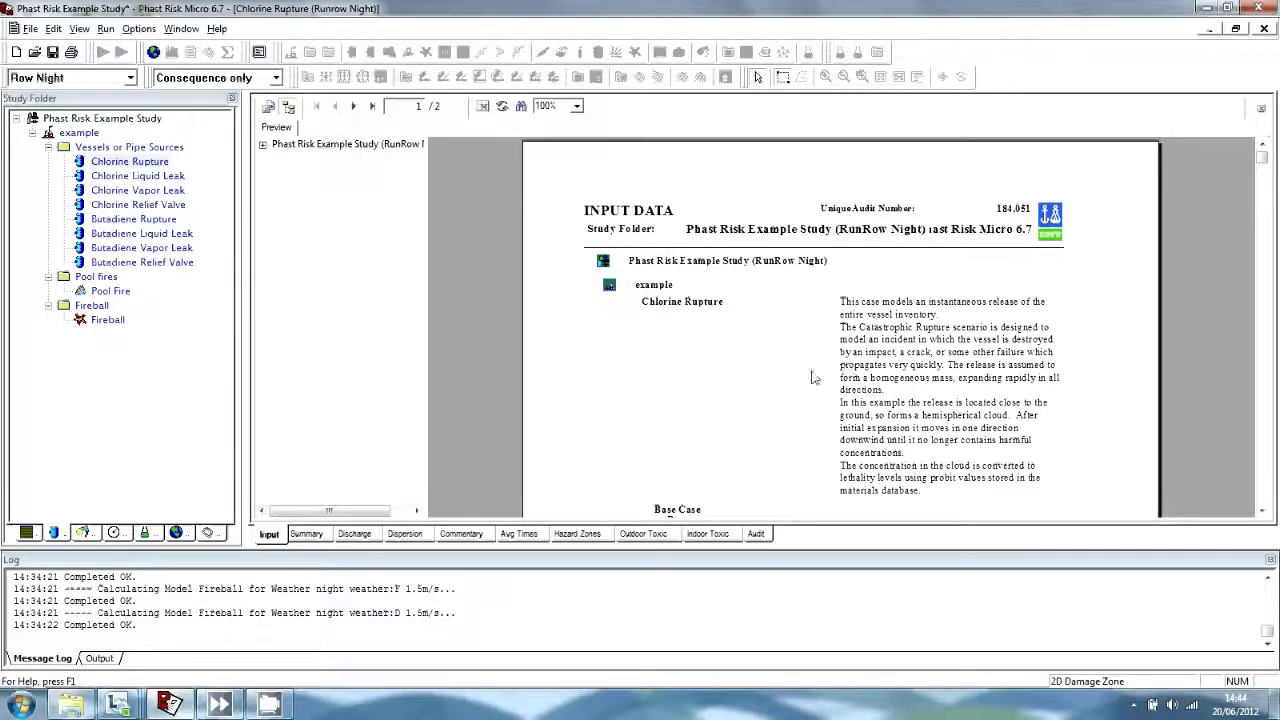
{"action": "scroll", "coordinate": [787, 384], "scroll_direction": "down", "scroll_amount": 3}
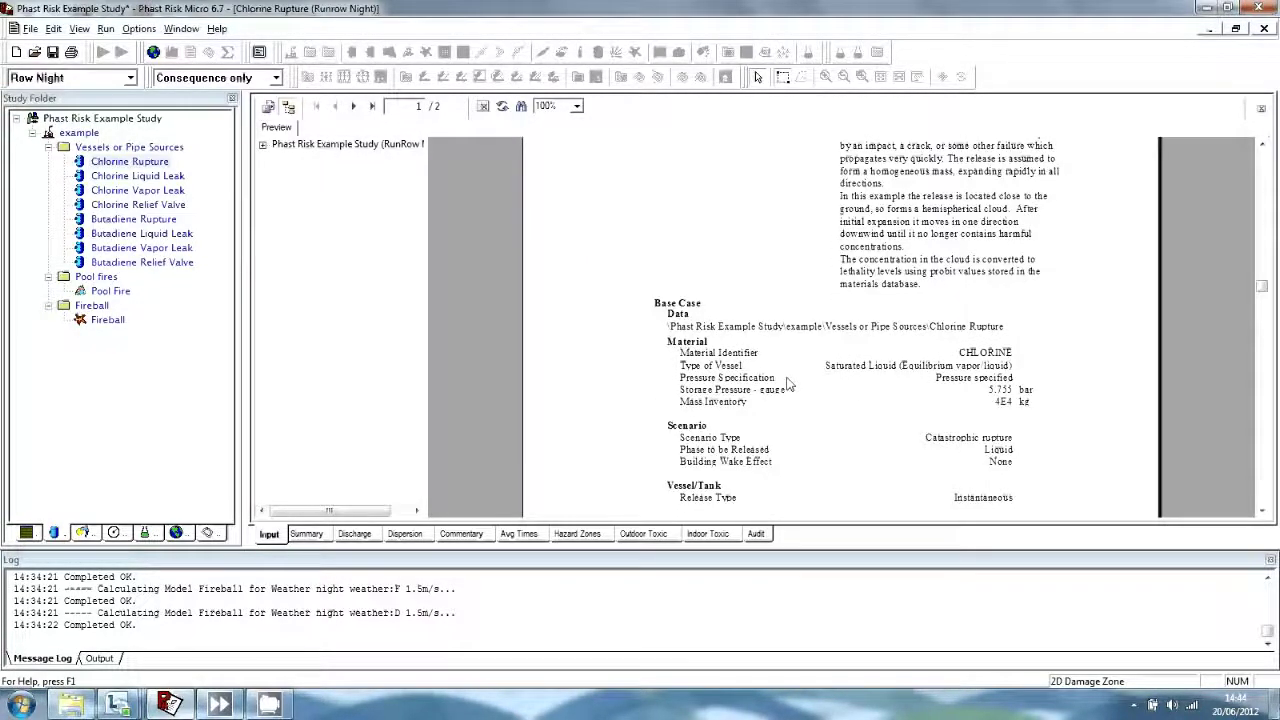
{"action": "scroll", "coordinate": [787, 398], "scroll_direction": "down", "scroll_amount": 2}
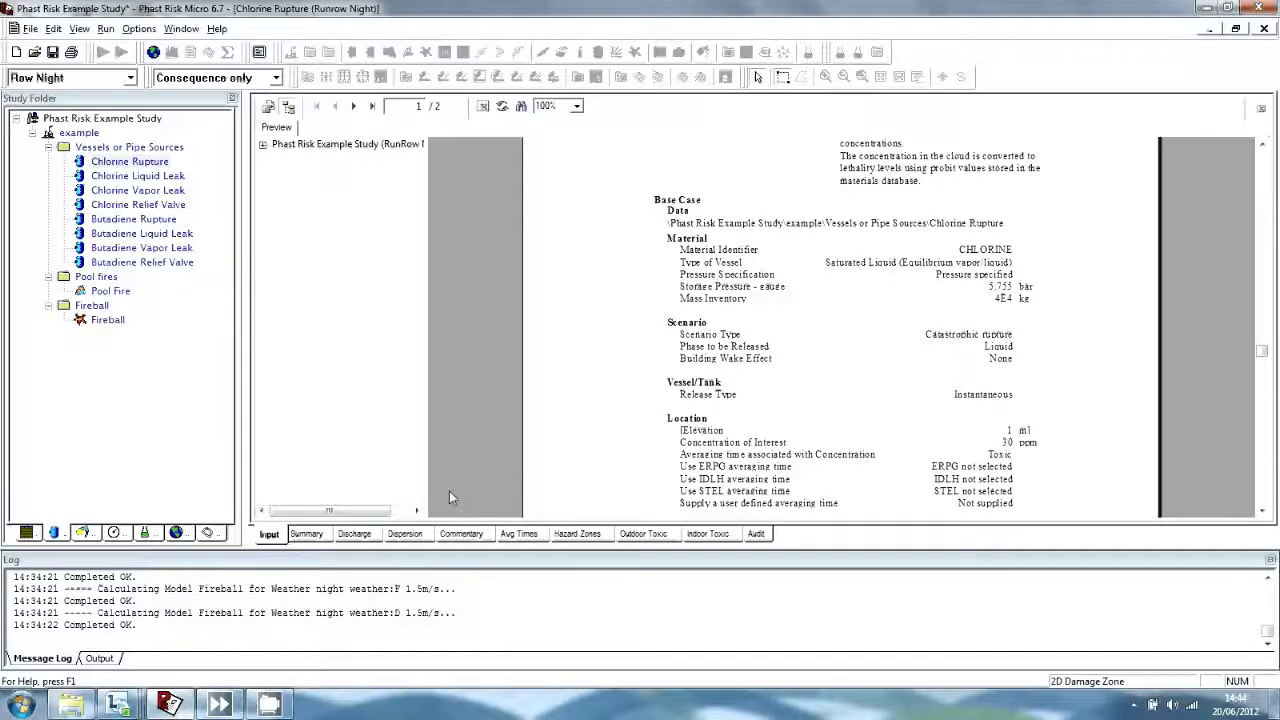
View the Dispersion report, read the flammable results in the Hazard Zones report, and open the Outdoor Toxic report
{"action": "left_click", "coordinate": [405, 536]}
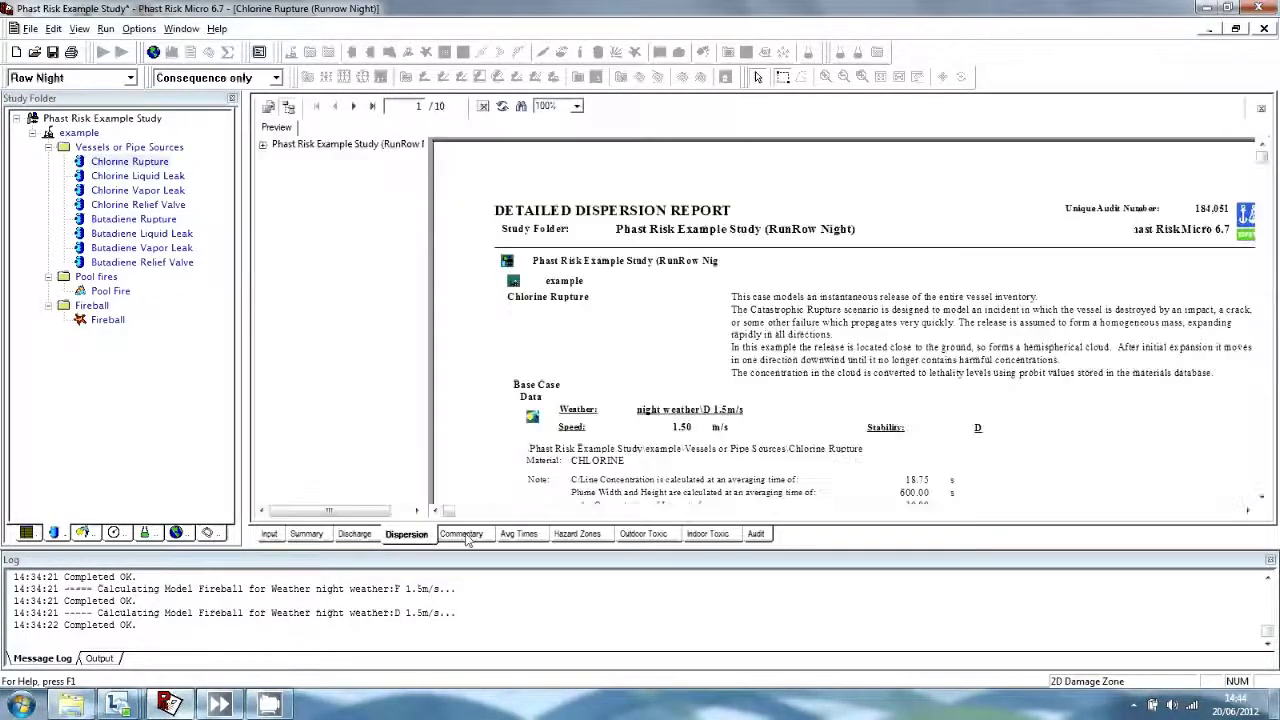
{"action": "left_click", "coordinate": [590, 536]}
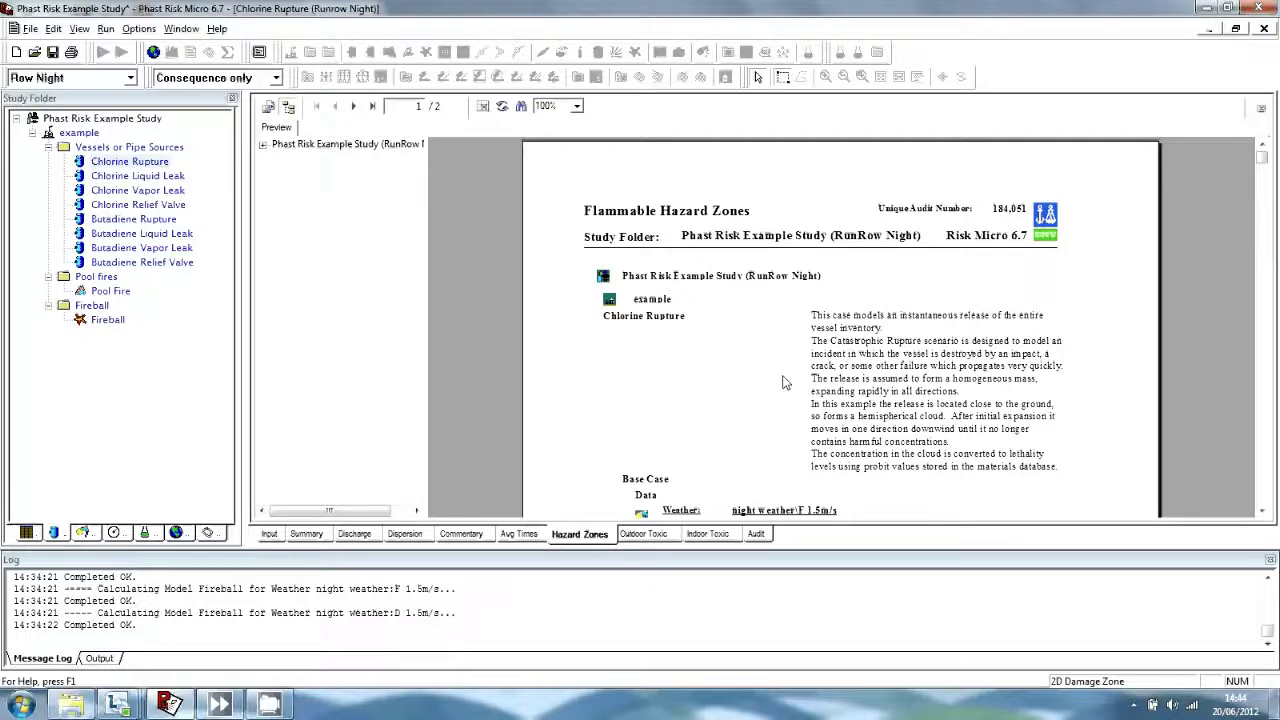
{"action": "scroll", "coordinate": [785, 382], "scroll_direction": "down", "scroll_amount": 5}
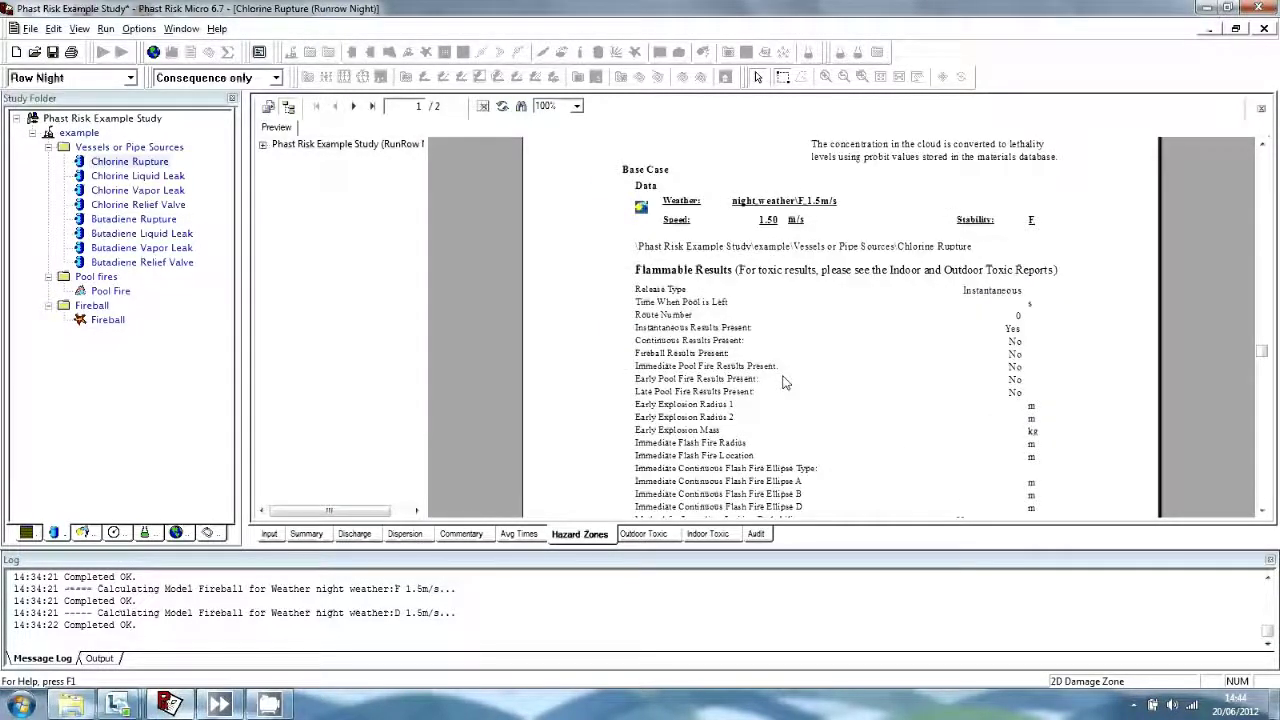
{"action": "scroll", "coordinate": [785, 382], "scroll_direction": "down", "scroll_amount": 2}
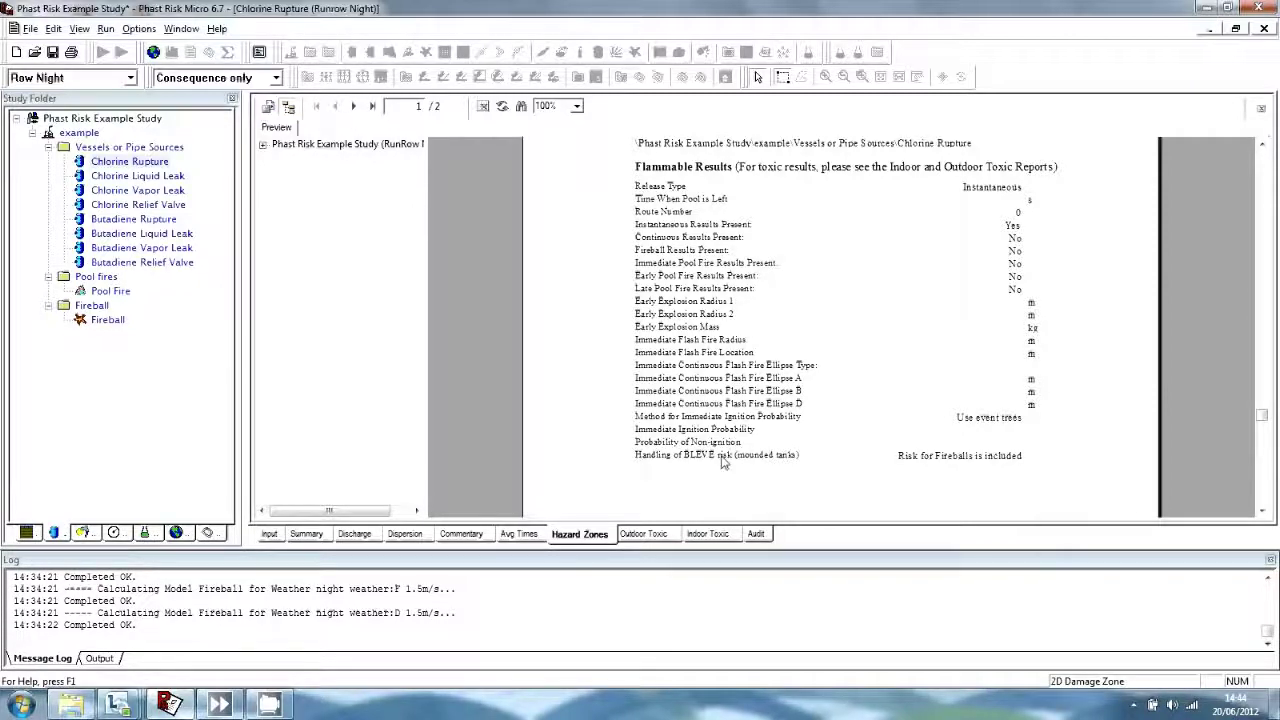
{"action": "left_click", "coordinate": [658, 537]}
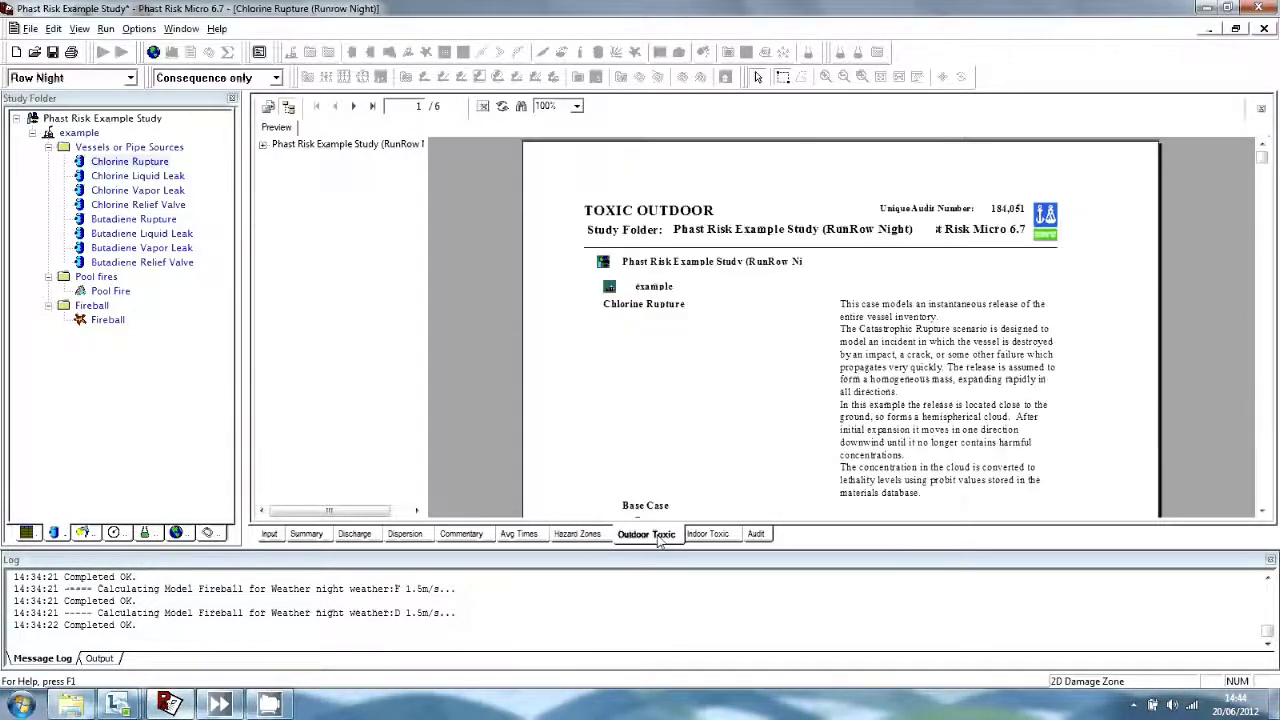
Read the toxic dose and probit results in the Outdoor Toxic report, and close all open report and graph windows
{"action": "scroll", "coordinate": [845, 368], "scroll_direction": "down", "scroll_amount": 5}
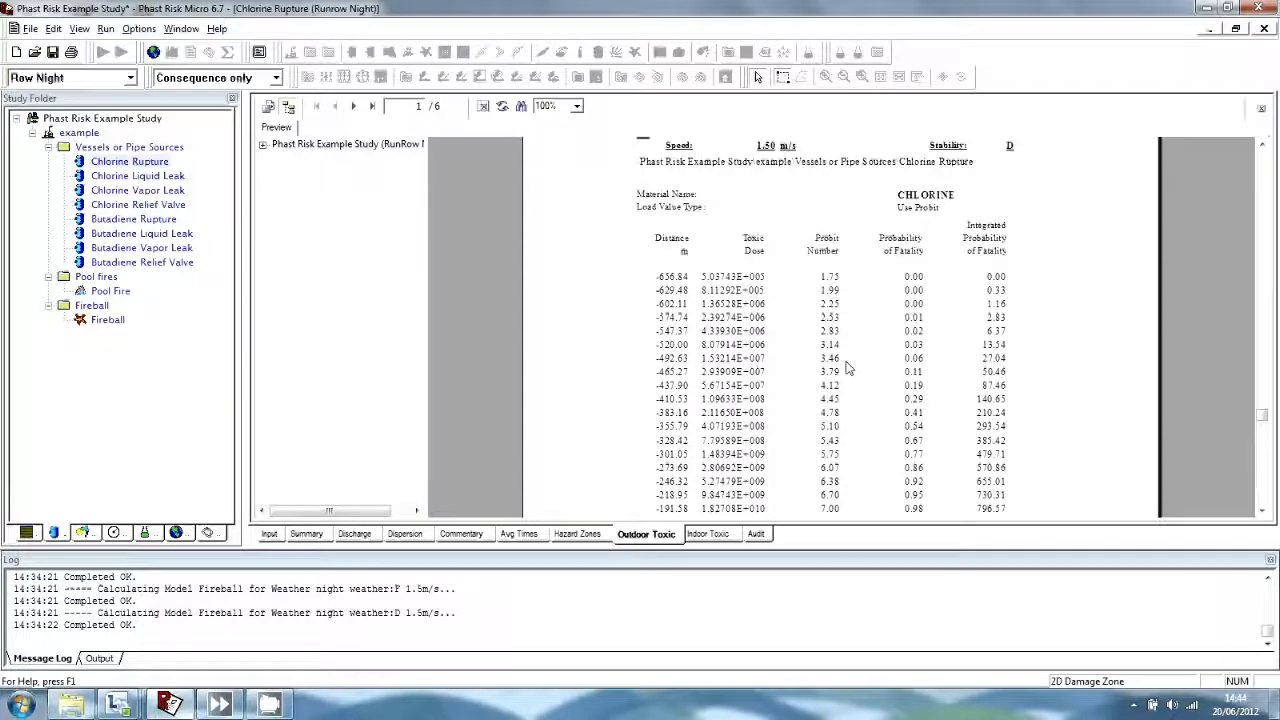
{"action": "scroll", "coordinate": [845, 368], "scroll_direction": "down", "scroll_amount": 3}
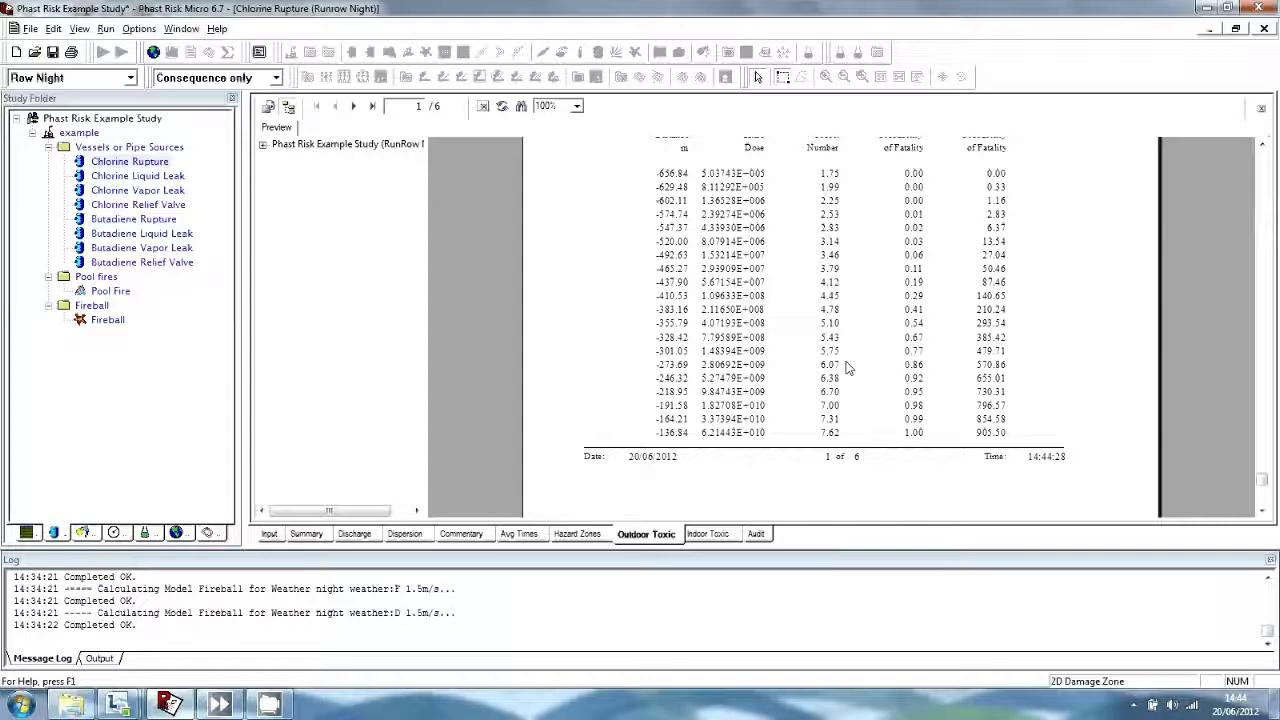
{"action": "left_click", "coordinate": [181, 28]}
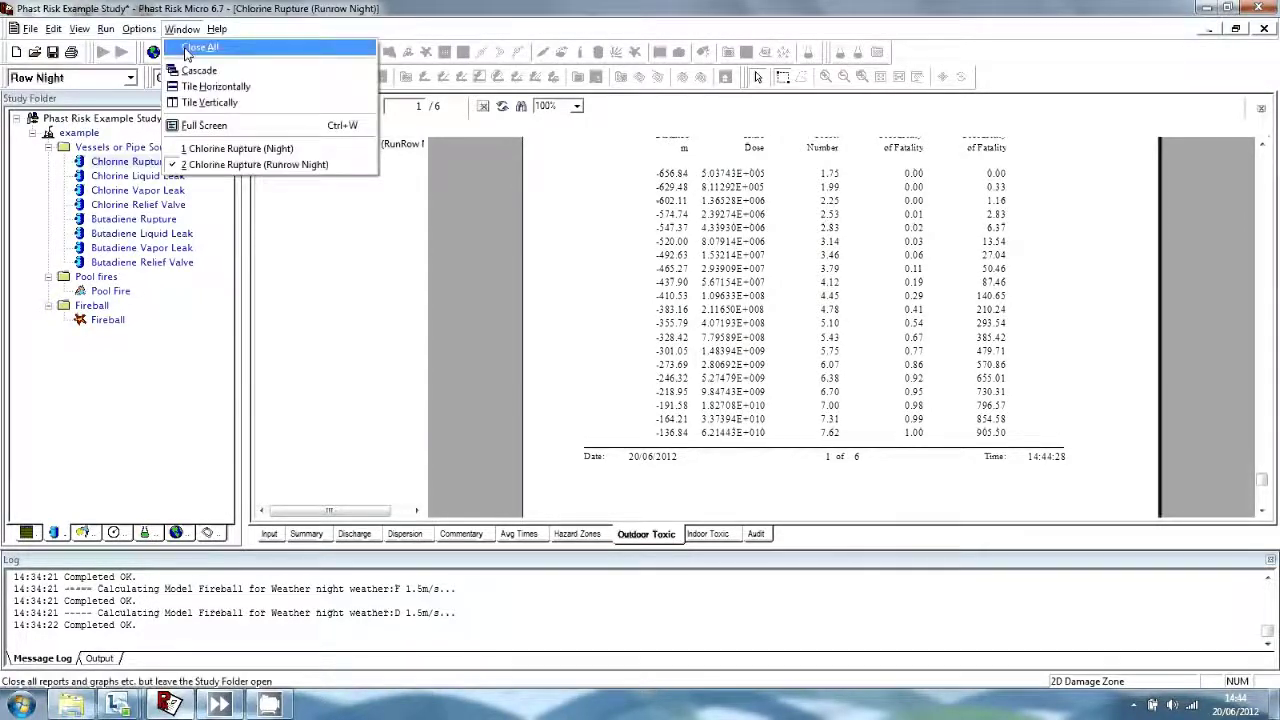
{"action": "left_click", "coordinate": [186, 50]}
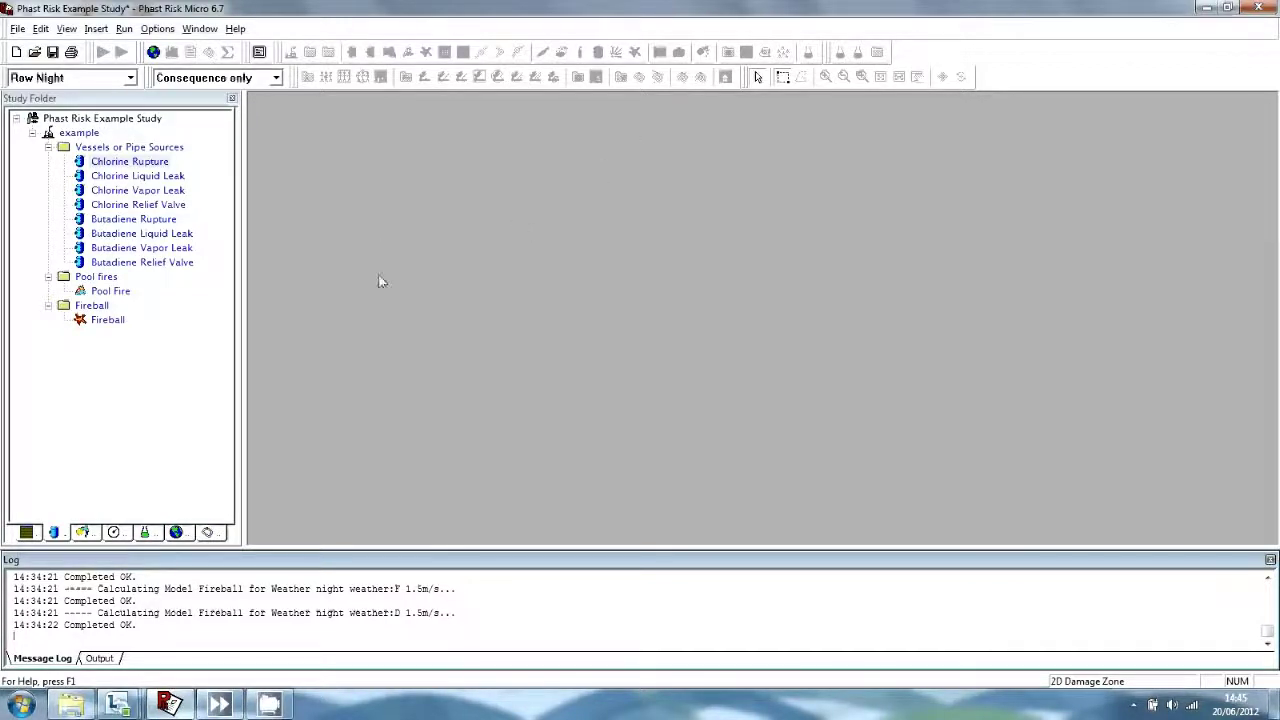
Plot the consequence graphs of the Butadiene Rupture model for the night weather folder
{"action": "left_click", "coordinate": [160, 226]}
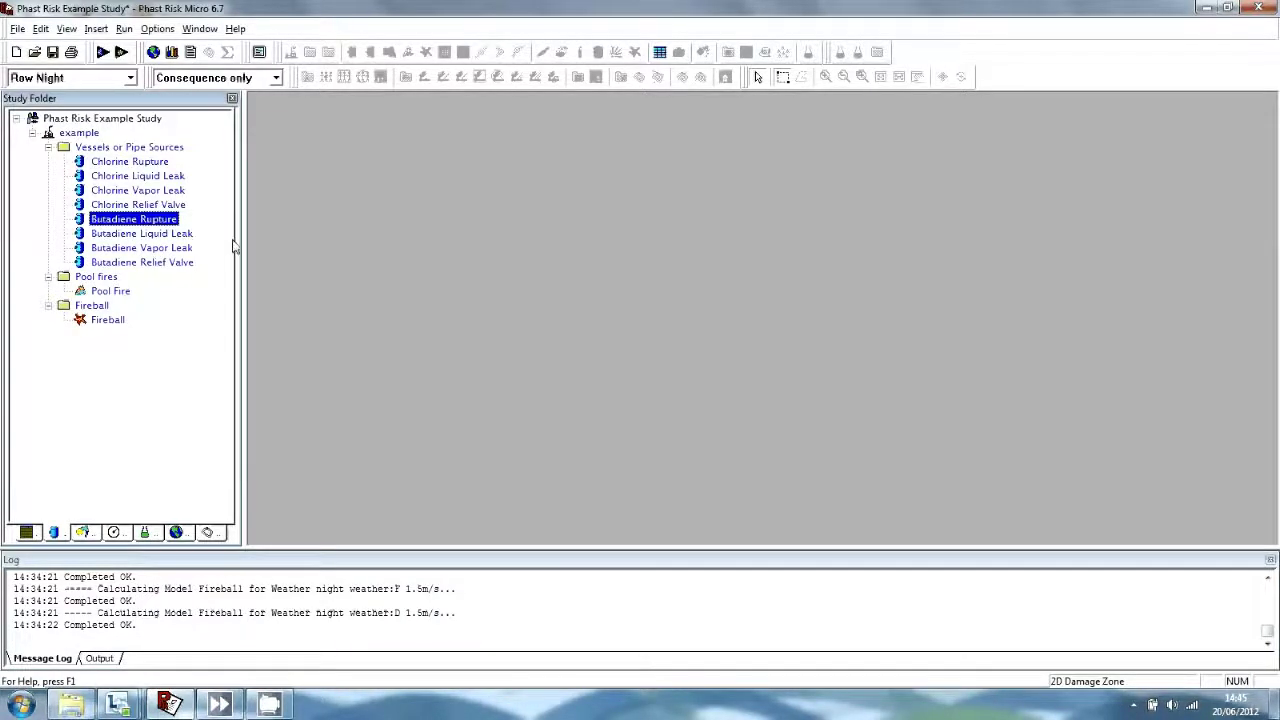
{"action": "left_click", "coordinate": [171, 52]}
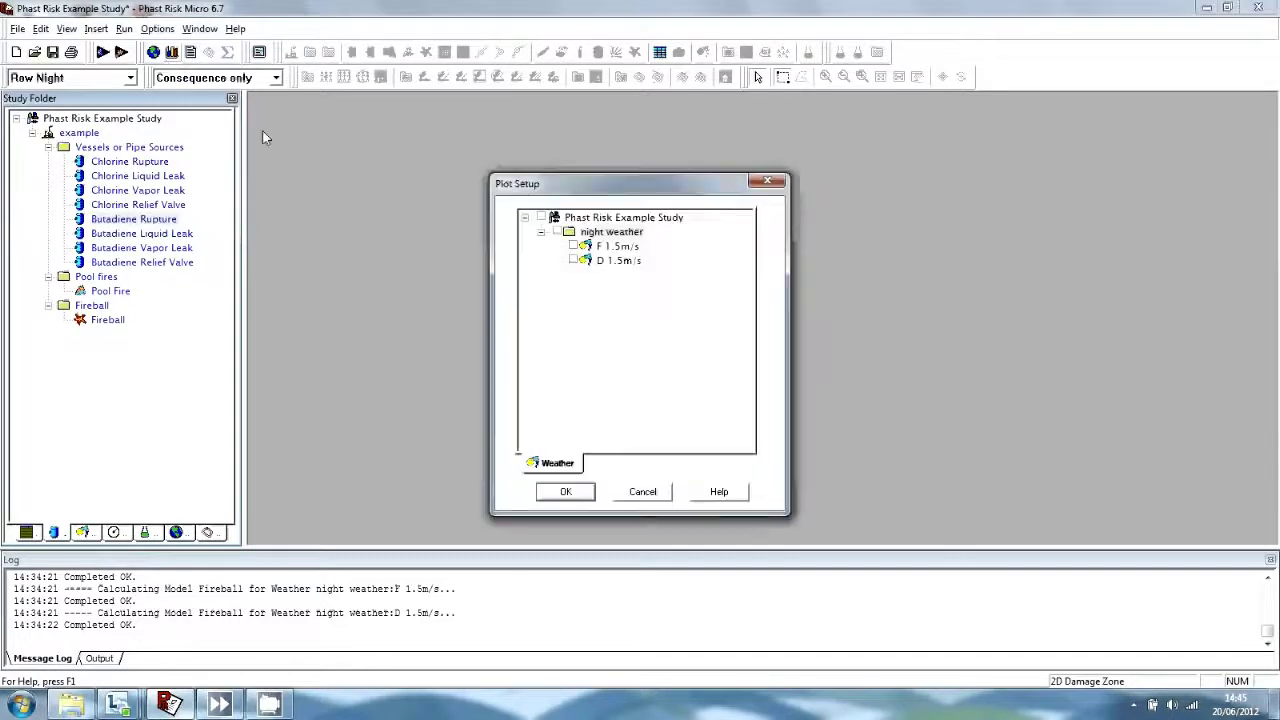
{"action": "left_click", "coordinate": [557, 231]}
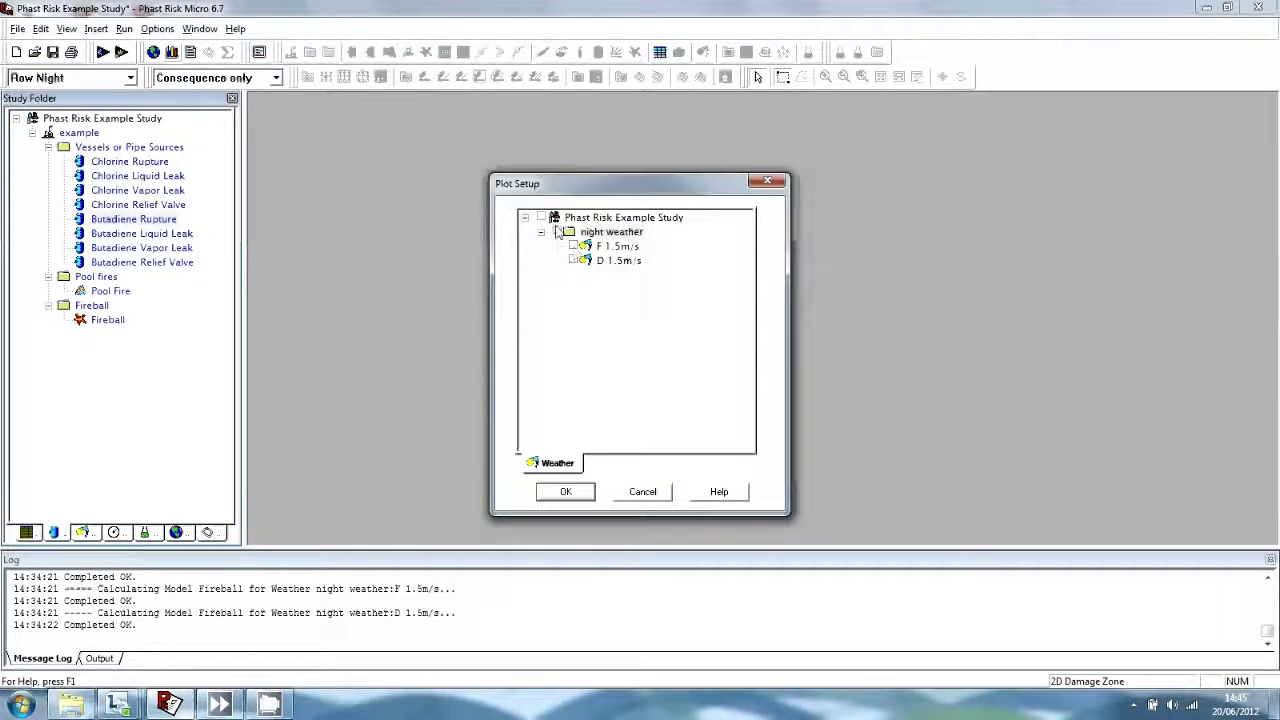
{"action": "left_click", "coordinate": [560, 491]}
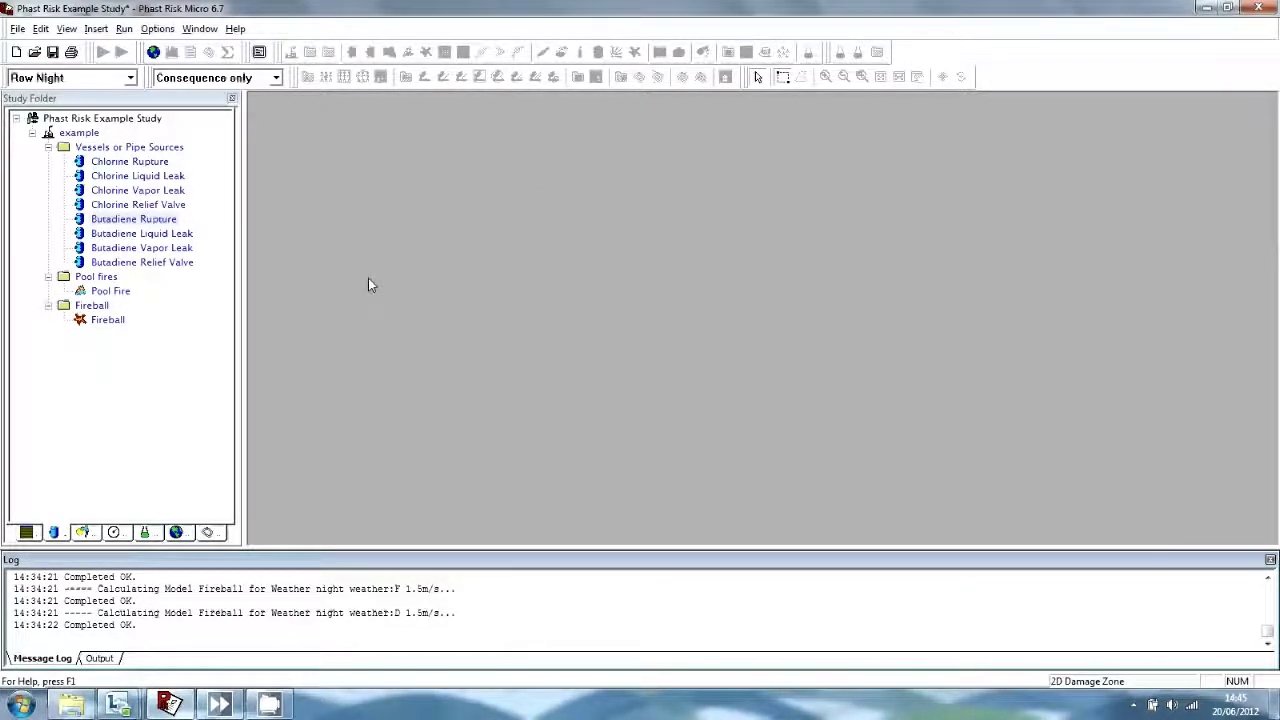
Set the calculation type to Consequence & Risk and run the calculations for all the Run Rows
{"action": "left_click", "coordinate": [27, 533]}
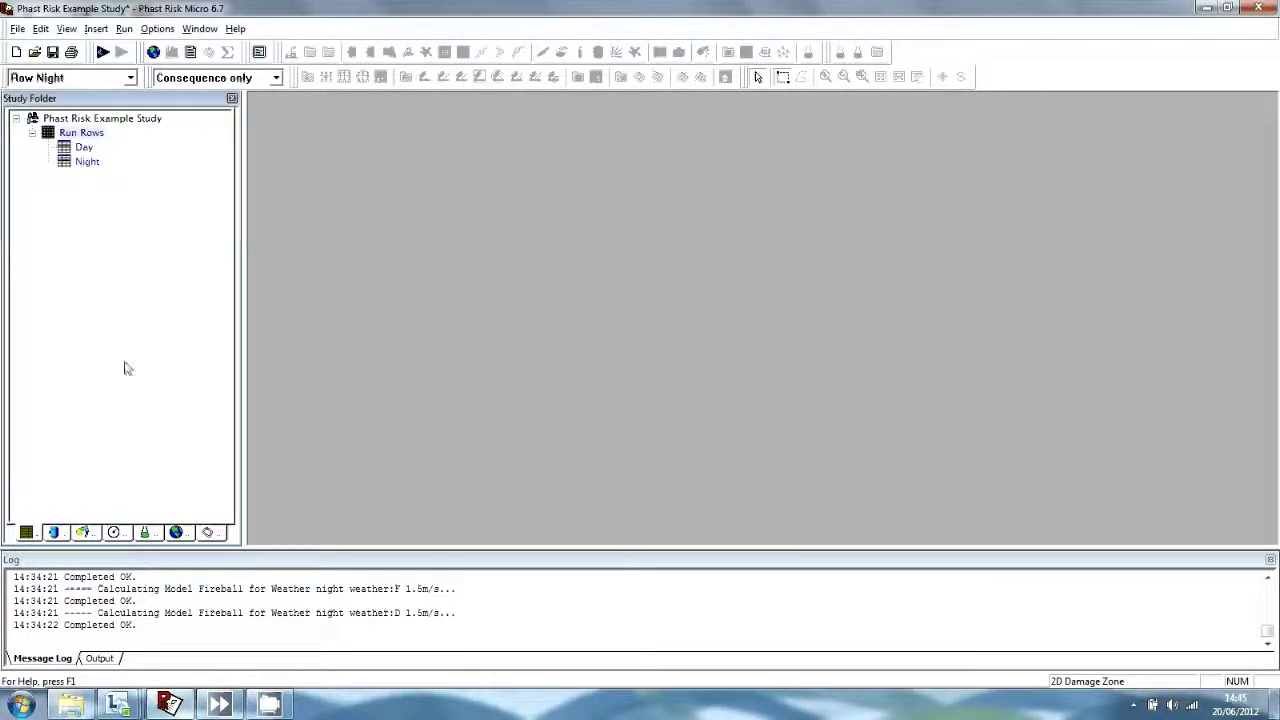
{"action": "left_click", "coordinate": [275, 79]}
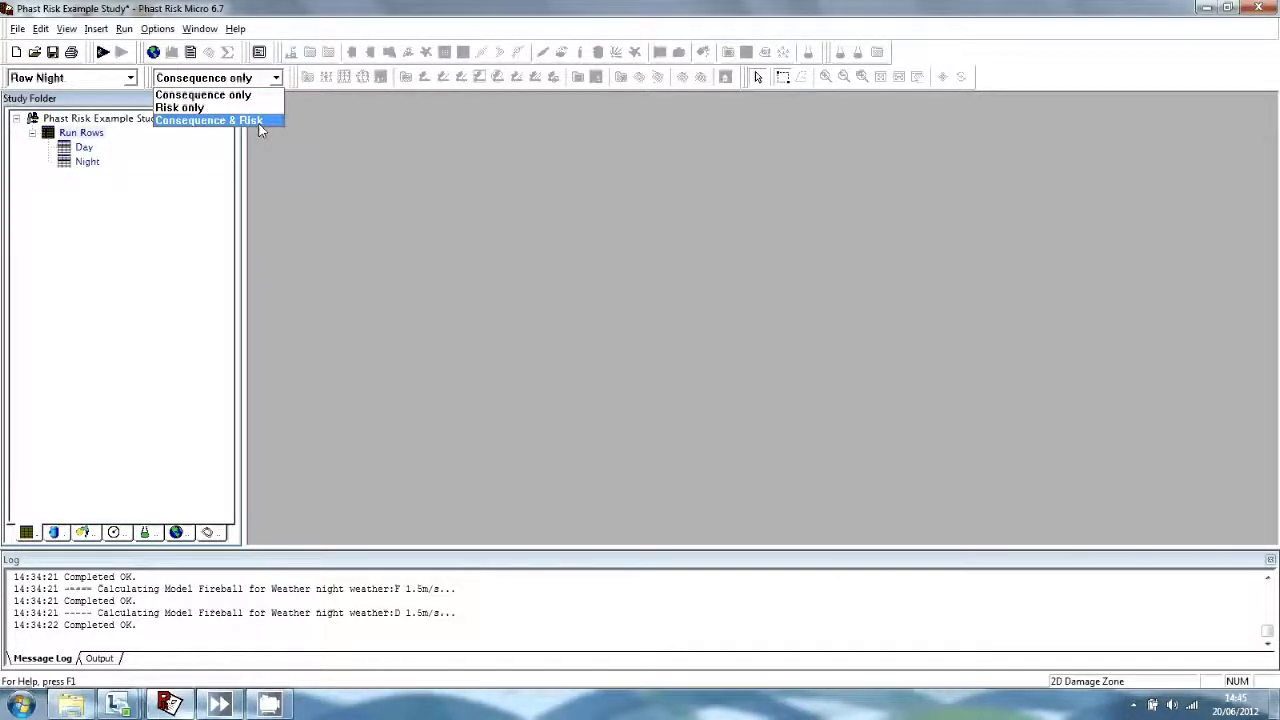
{"action": "left_click", "coordinate": [259, 121]}
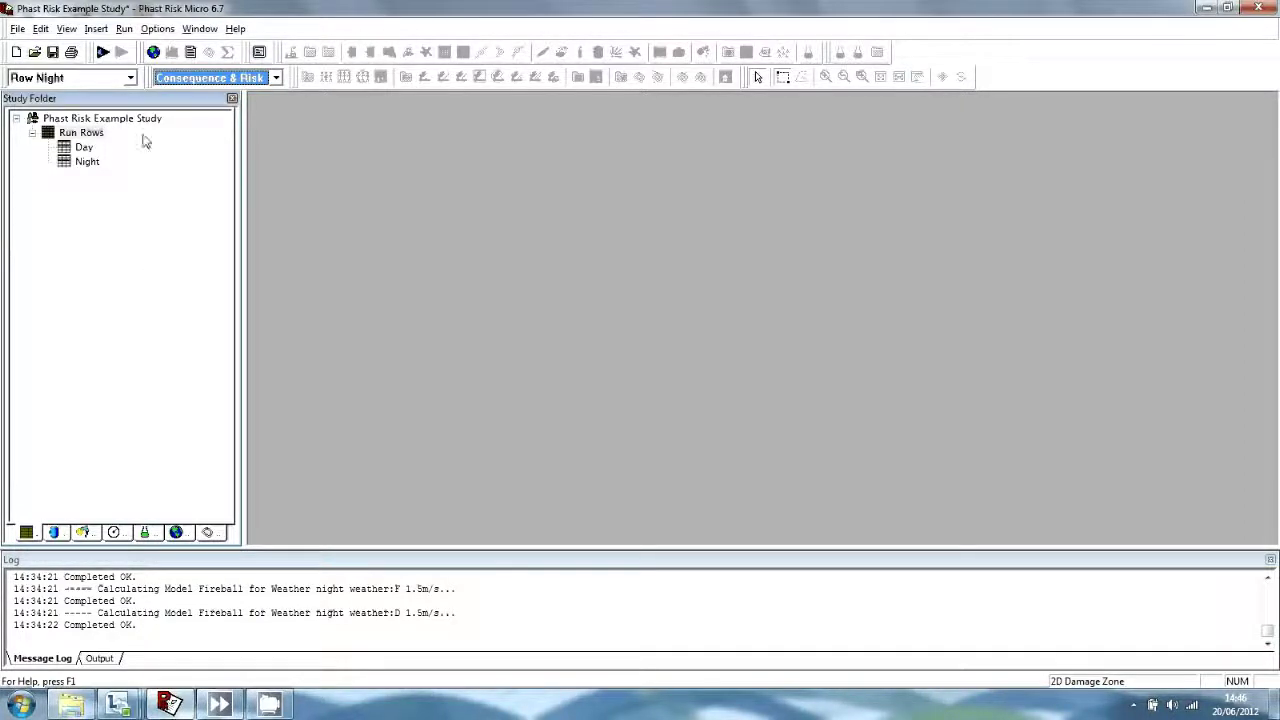
{"action": "left_click", "coordinate": [82, 133]}
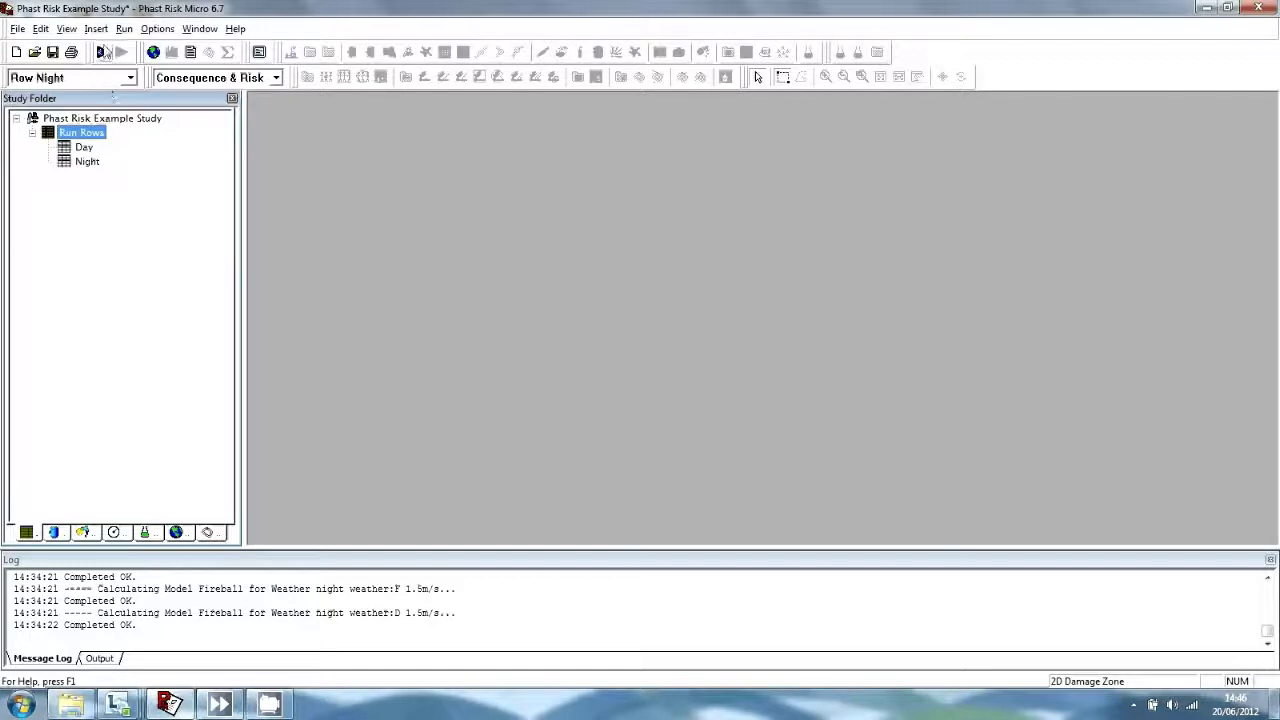
{"action": "left_click", "coordinate": [104, 52]}
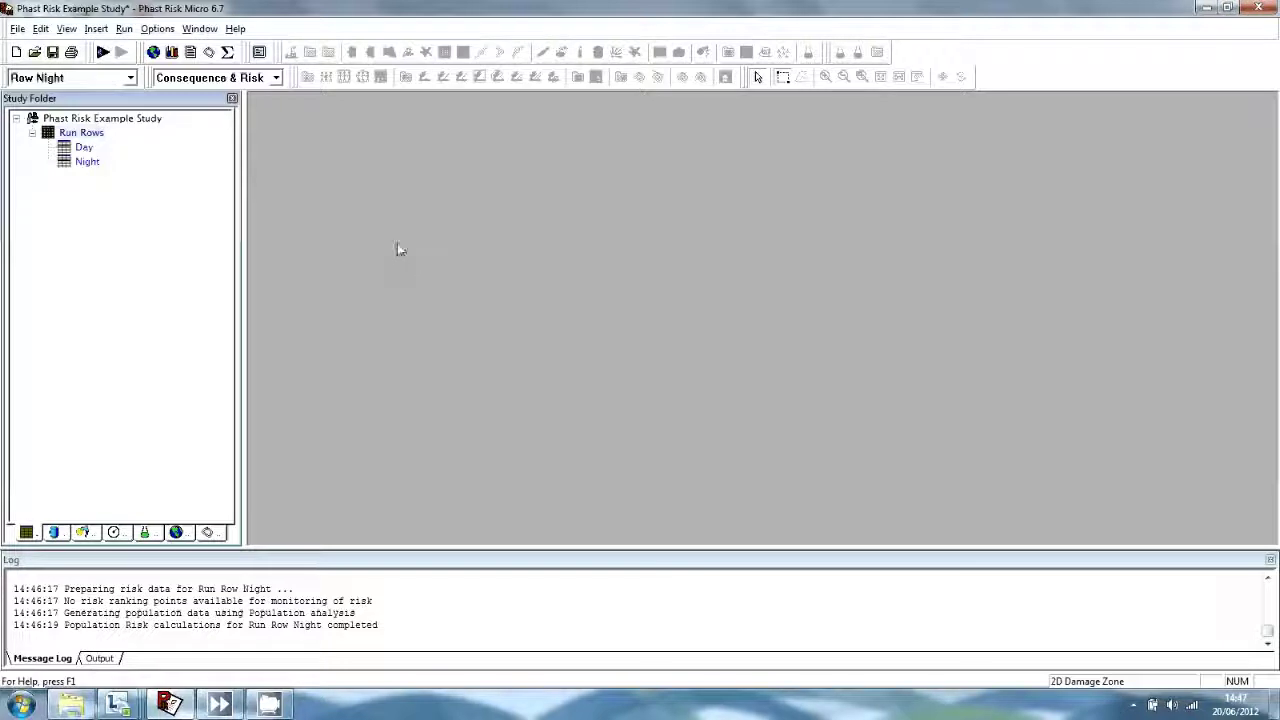
Display the risk contours for the Run Rows and examine them close up around the powerstation map
{"action": "left_click", "coordinate": [68, 136]}
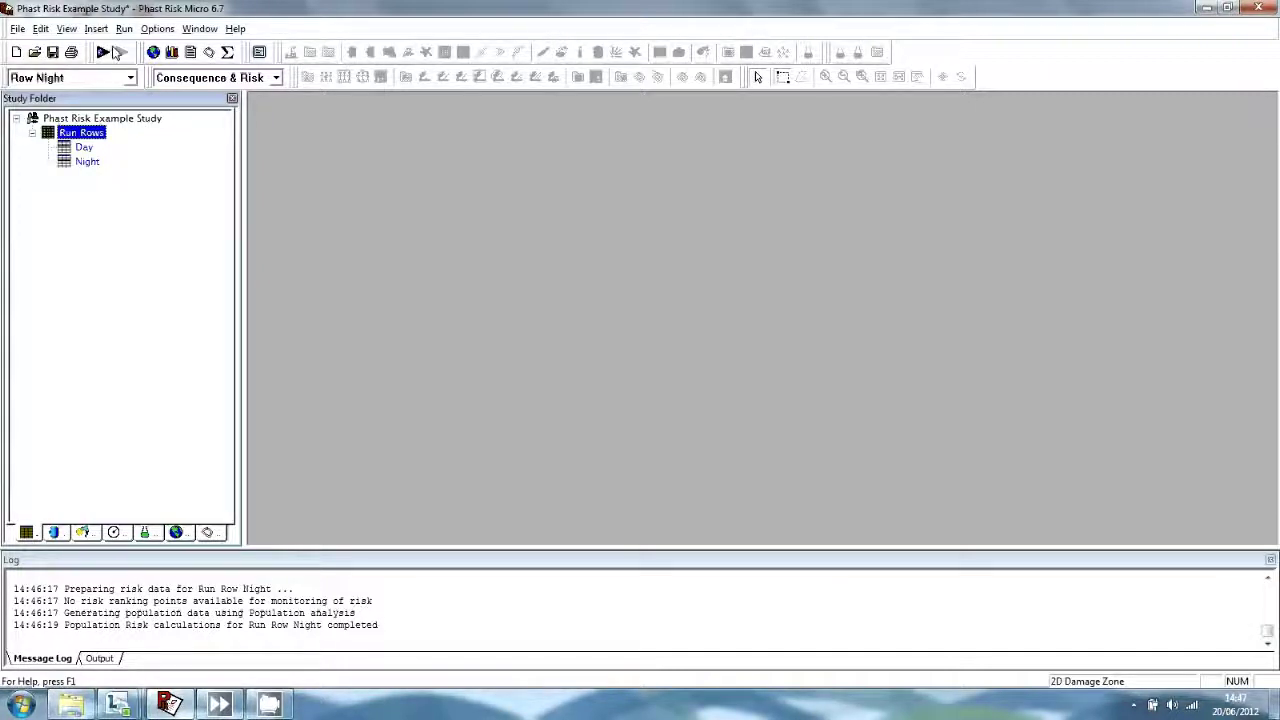
{"action": "left_click", "coordinate": [66, 30]}
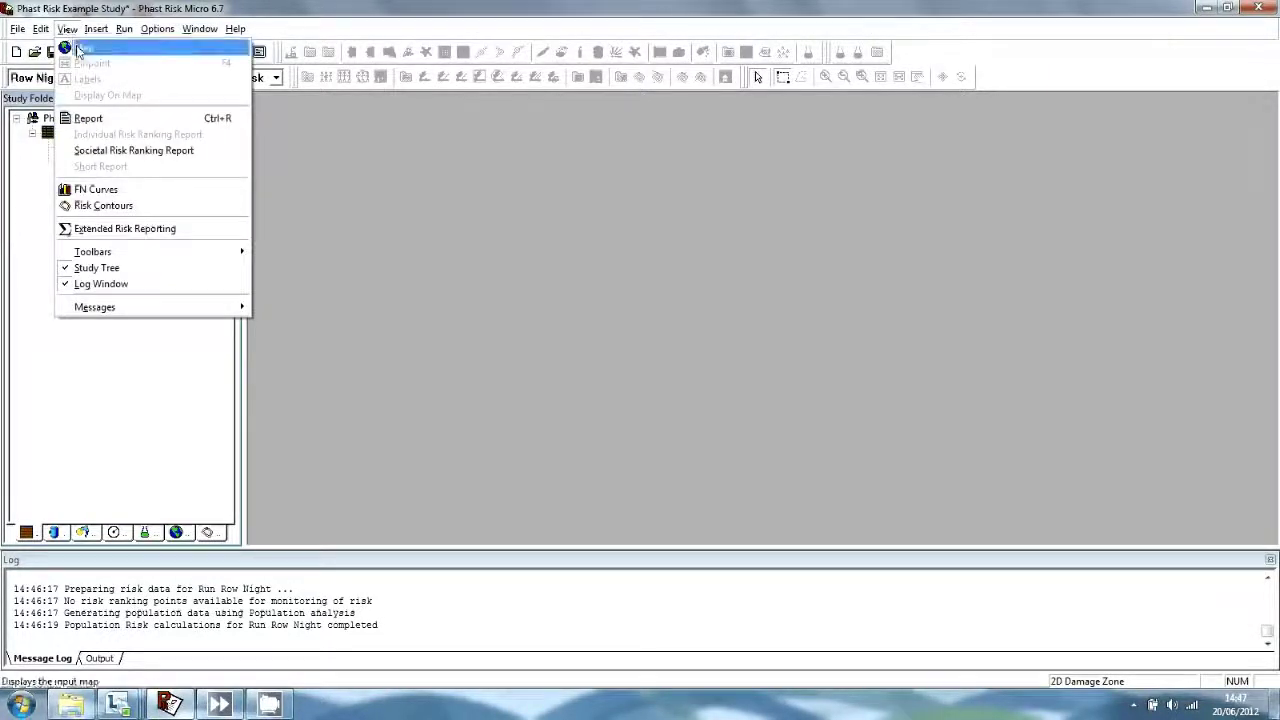
{"action": "left_click", "coordinate": [103, 205]}
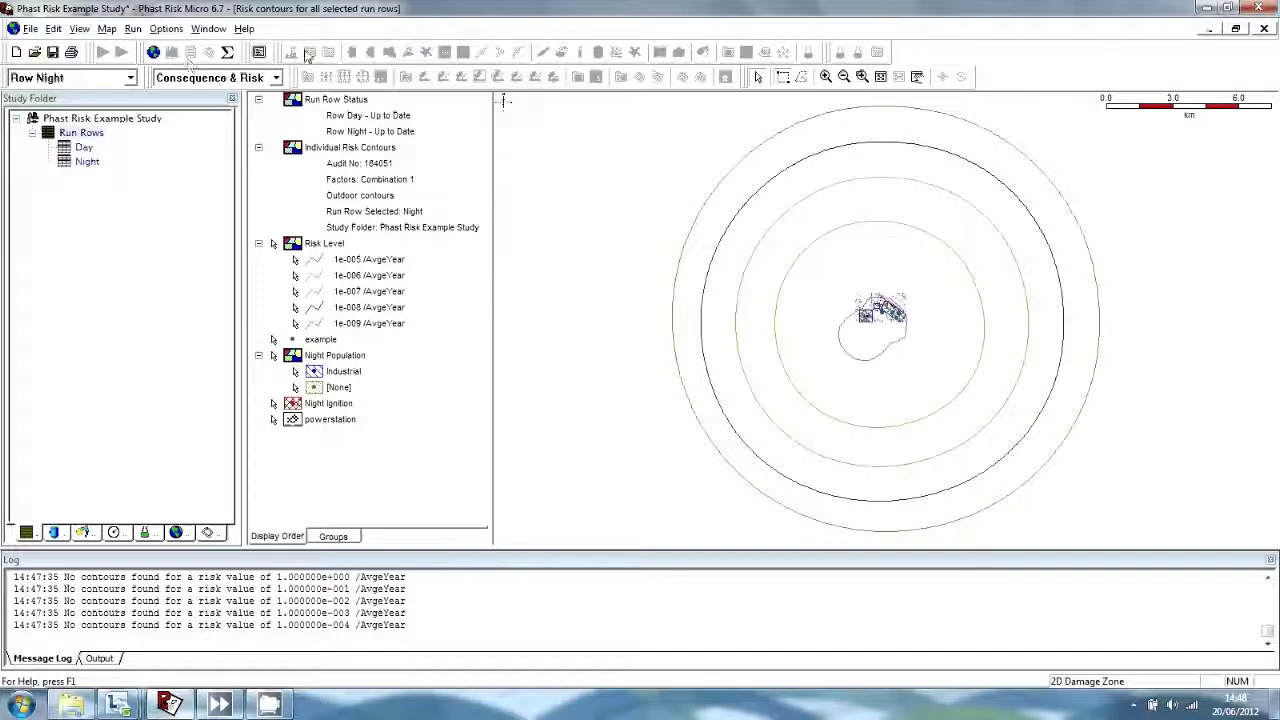
{"action": "left_click", "coordinate": [832, 77]}
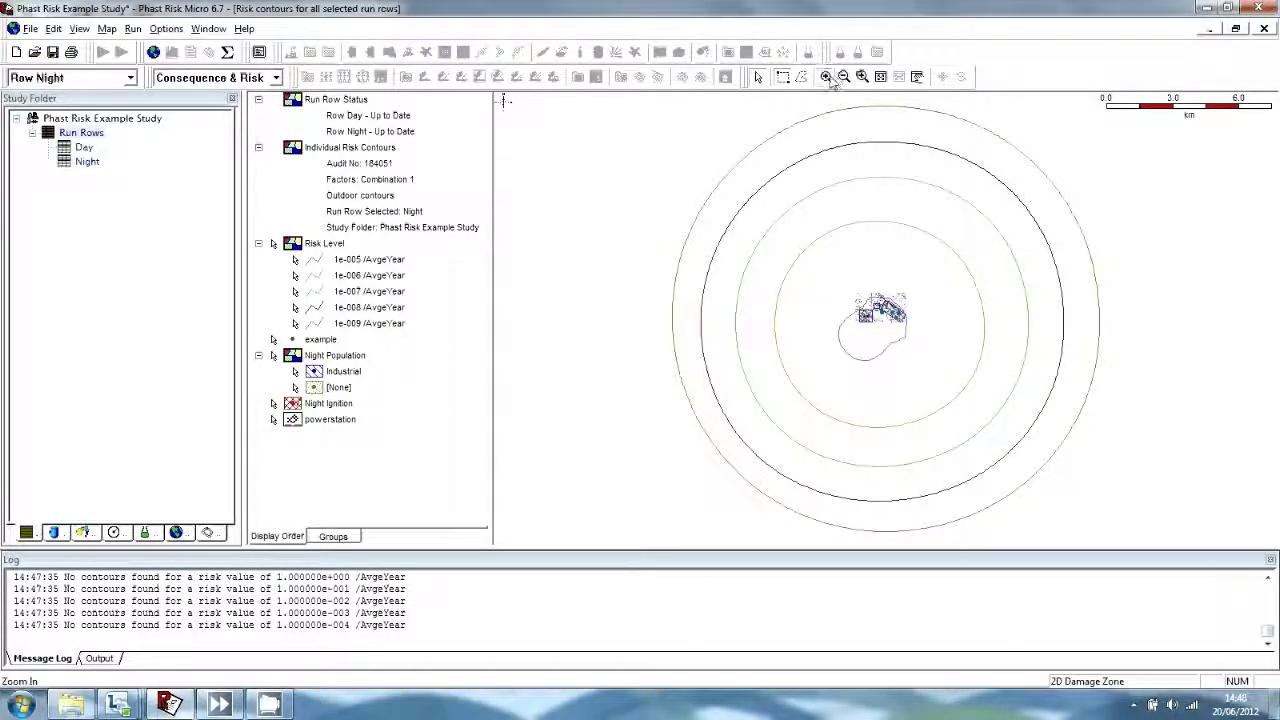
{"action": "left_click", "coordinate": [884, 316]}
{"action": "left_click", "coordinate": [884, 316]}
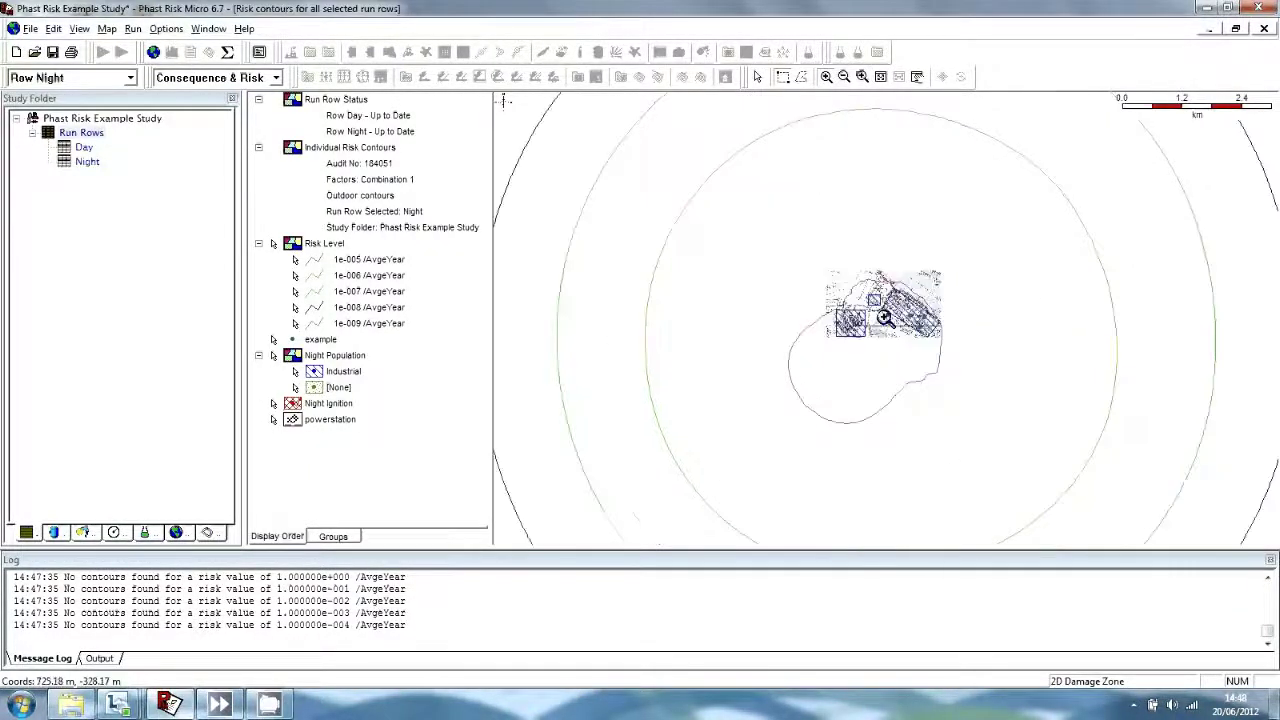
{"action": "left_click", "coordinate": [878, 313]}
{"action": "left_click", "coordinate": [867, 311]}
{"action": "left_click", "coordinate": [862, 316]}
{"action": "left_click", "coordinate": [848, 344]}
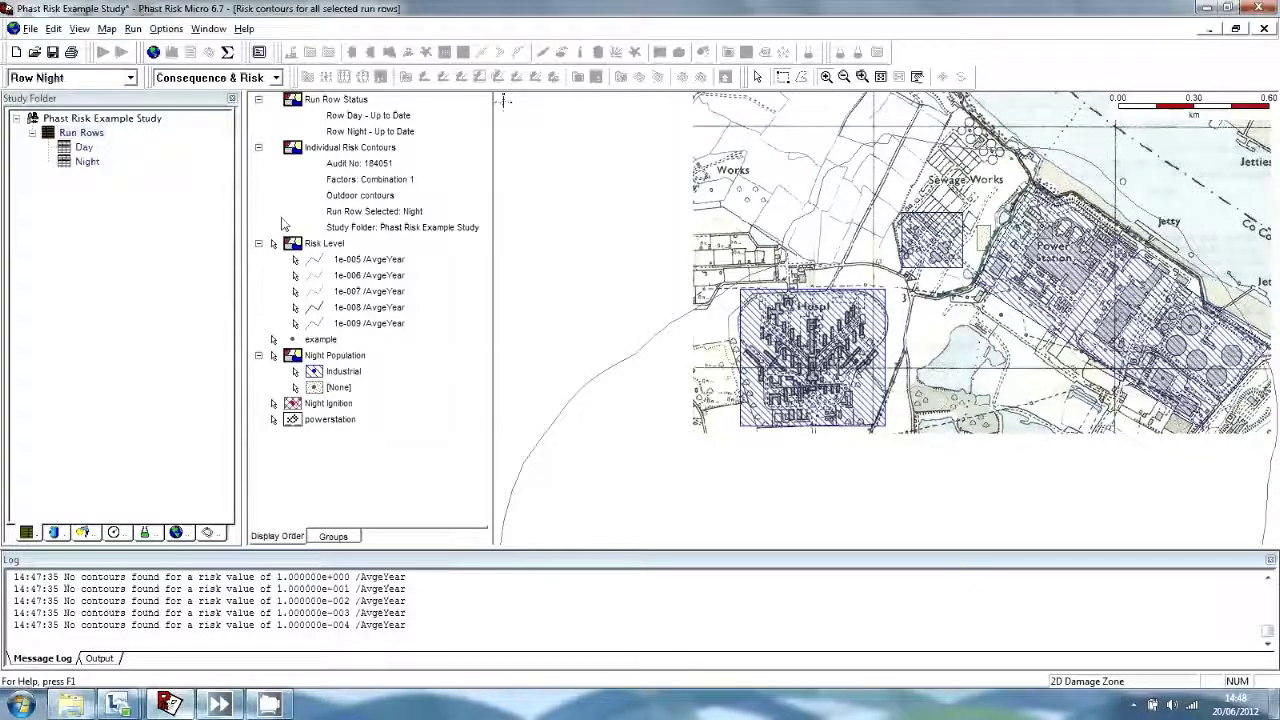
Switch the risk contours on the map from outdoor to indoor risk
{"action": "left_click", "coordinate": [107, 29]}
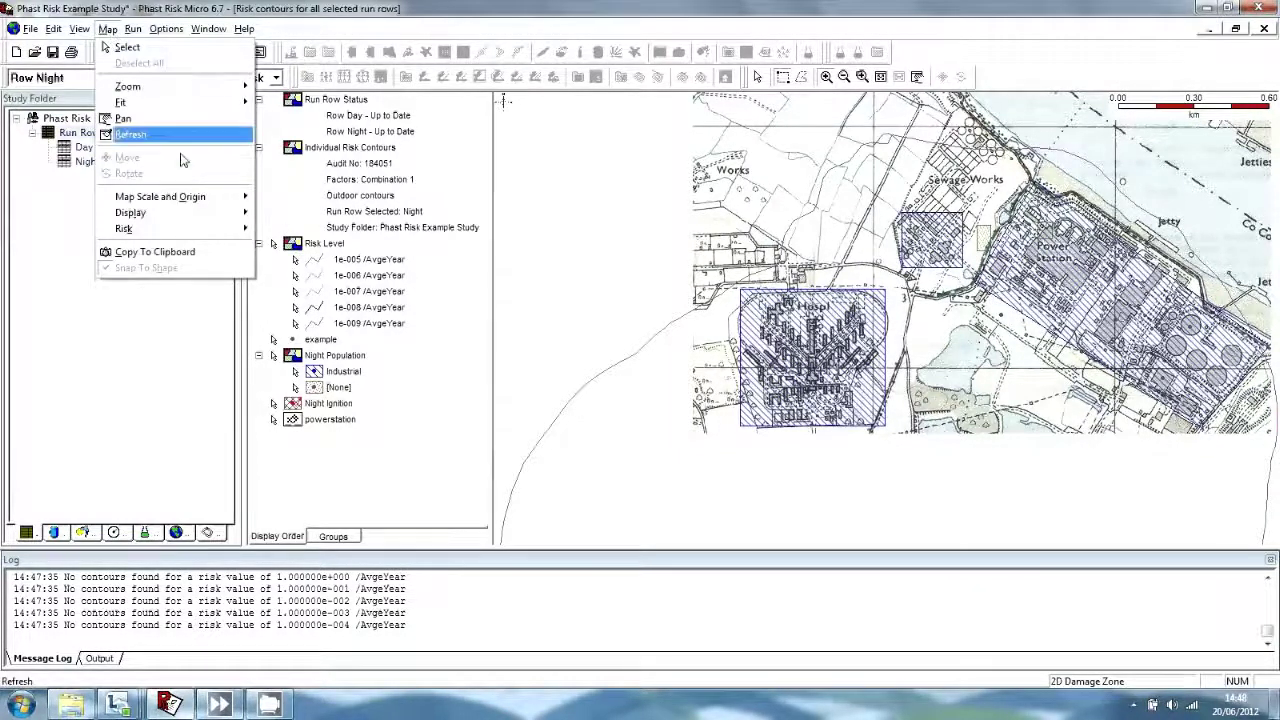
{"action": "mouse_move", "coordinate": [220, 236]}
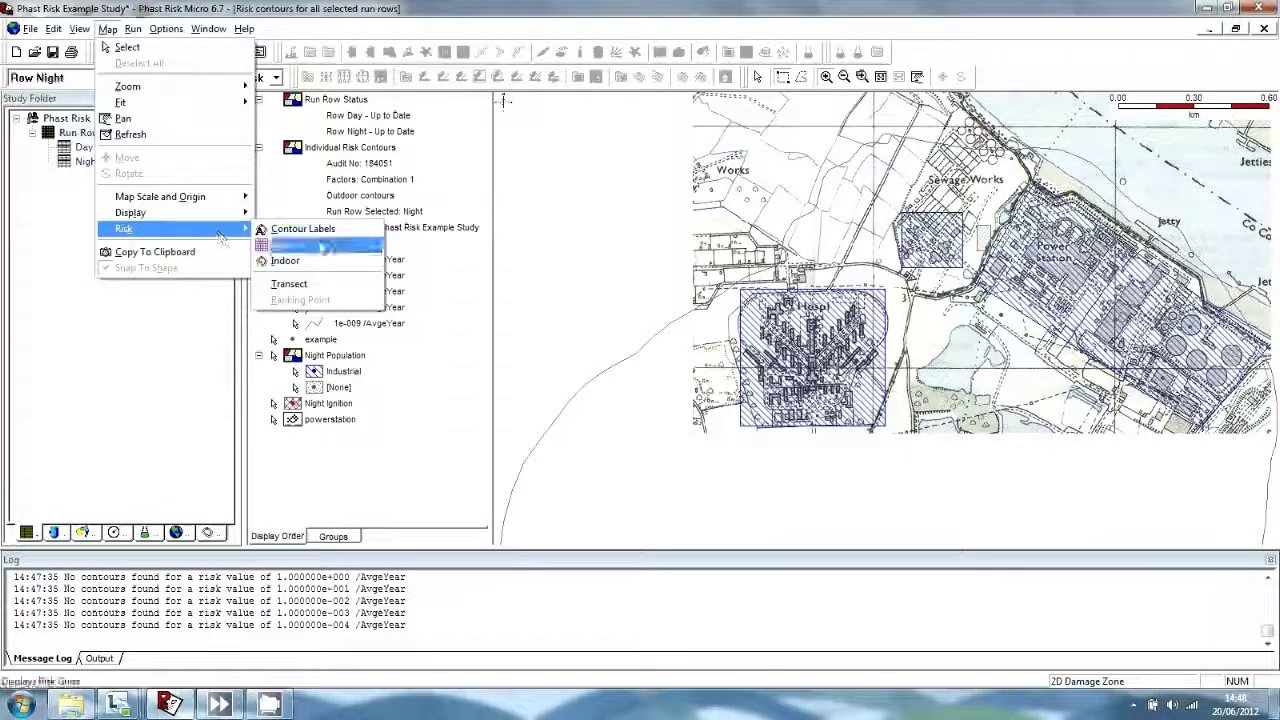
{"action": "left_click", "coordinate": [325, 263]}
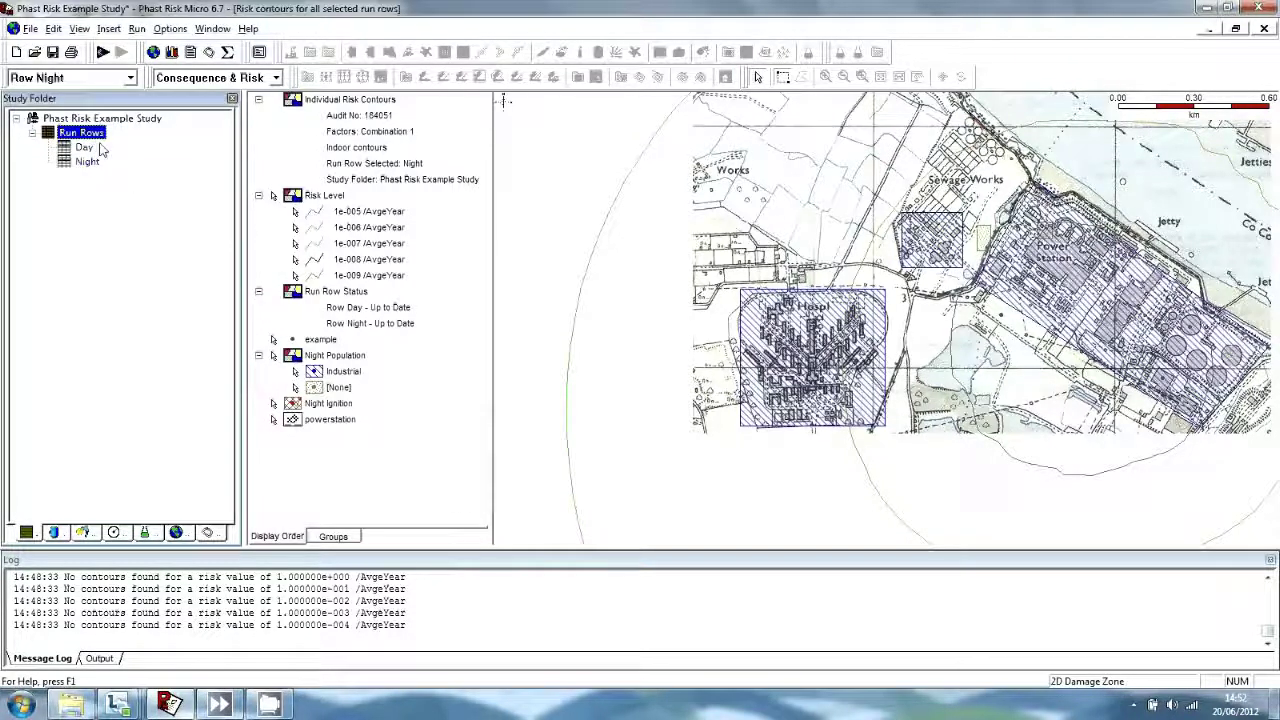
Open the FN curves for the Run Rows and view the combined curve and the individual Day and Night curves
{"action": "left_click", "coordinate": [79, 29]}
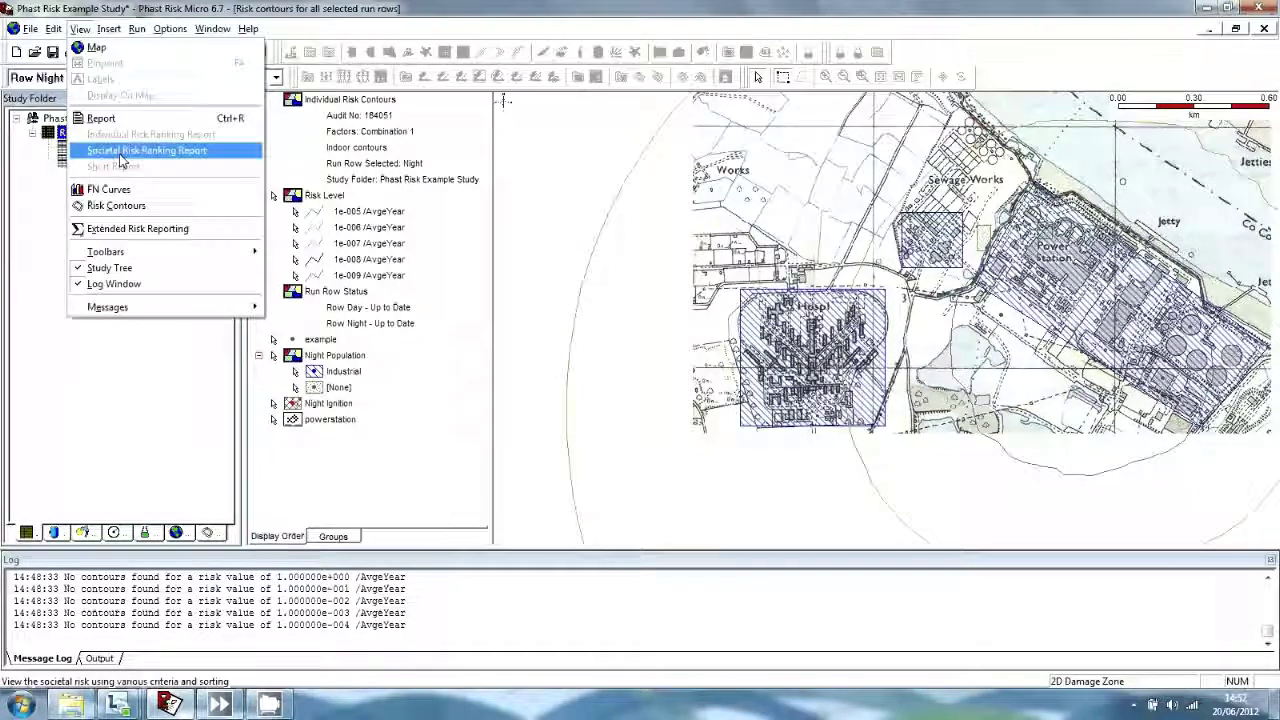
{"action": "left_click", "coordinate": [108, 189]}
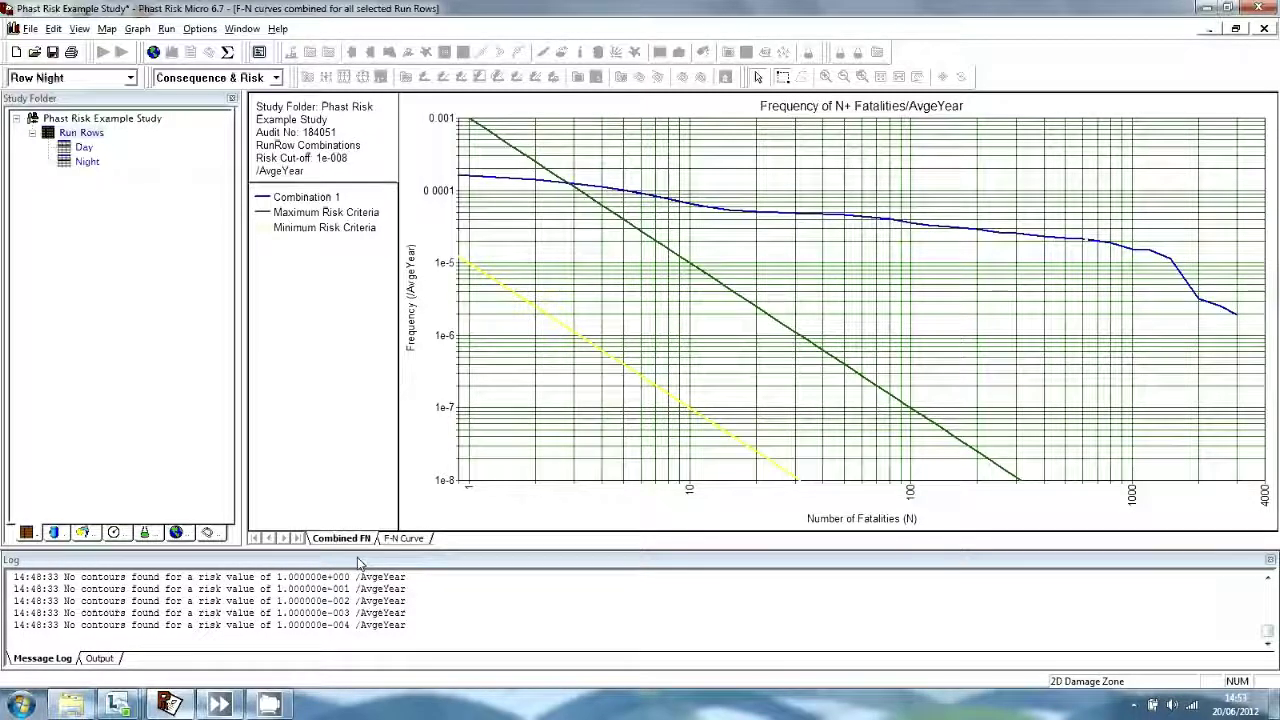
{"action": "left_click", "coordinate": [412, 540]}
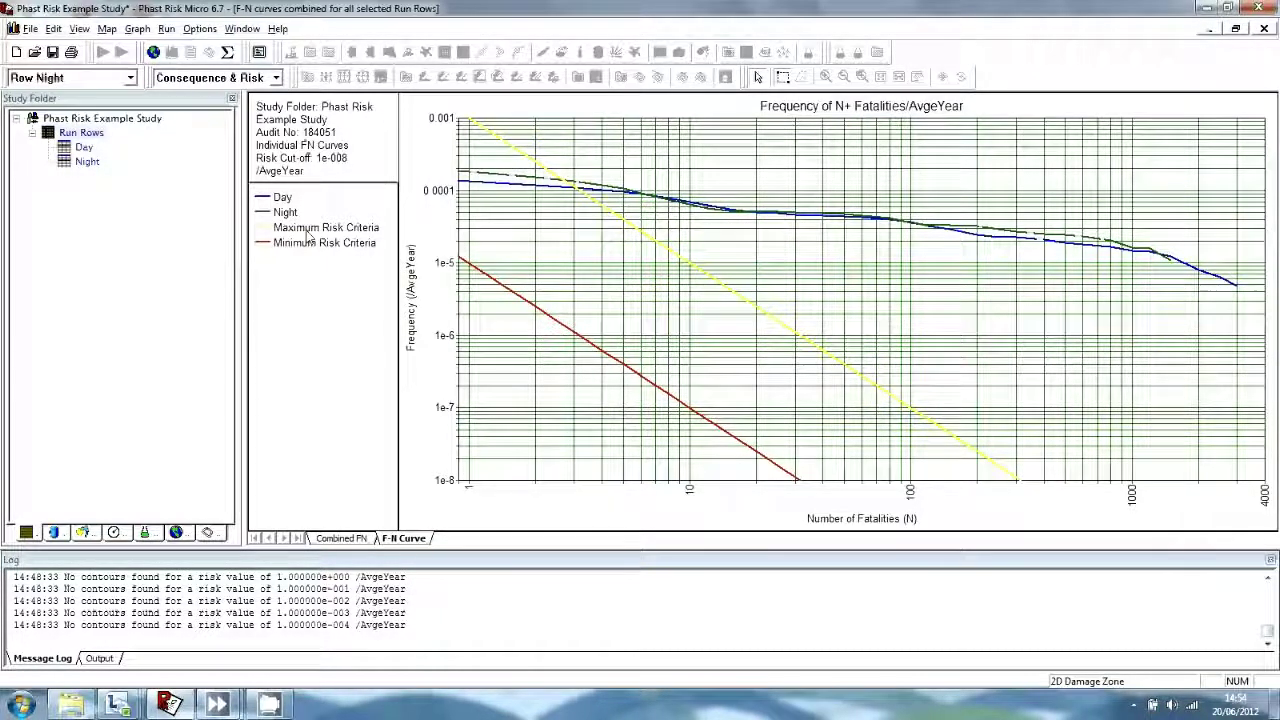
Open the Societal Risk Ranking Report for the Run Rows and read its criteria and ranking results through to the second page
{"action": "left_click", "coordinate": [96, 133]}
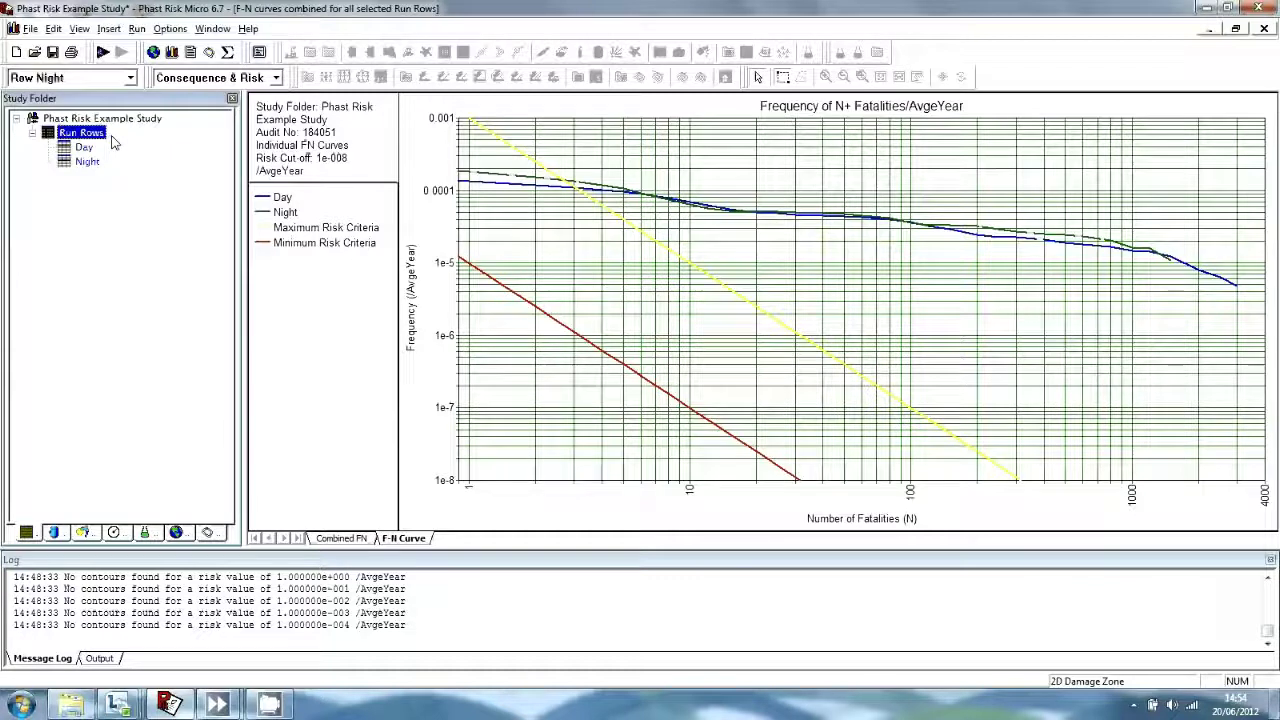
{"action": "left_click", "coordinate": [88, 31]}
{"action": "left_click", "coordinate": [150, 150]}
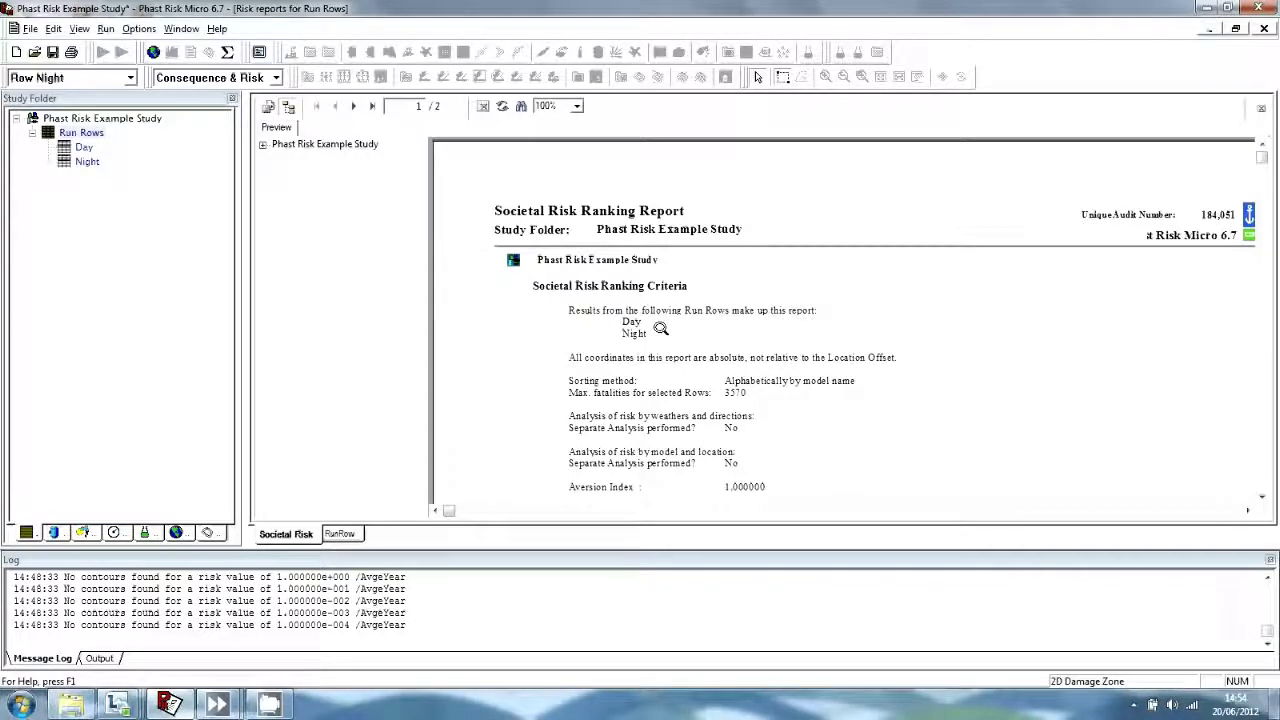
{"action": "scroll", "coordinate": [661, 328], "scroll_direction": "down", "scroll_amount": 3}
{"action": "scroll", "coordinate": [680, 340], "scroll_direction": "down", "scroll_amount": 1}
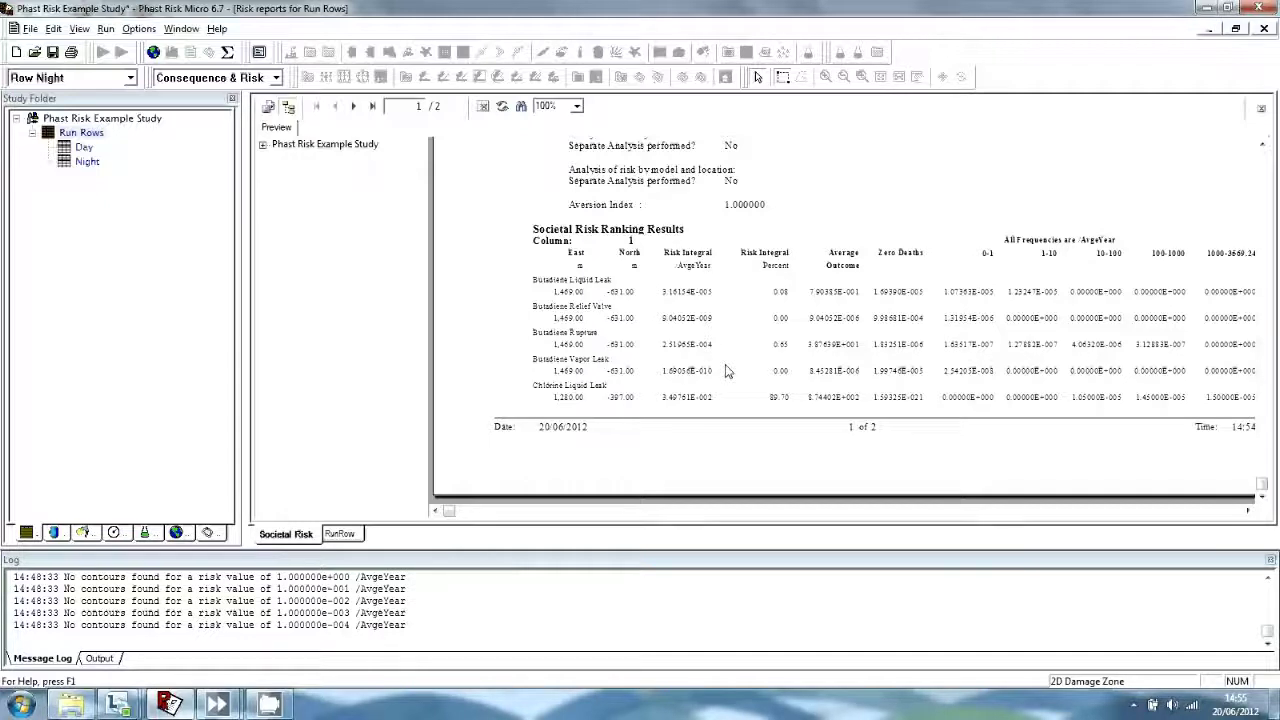
{"action": "left_click", "coordinate": [352, 108]}
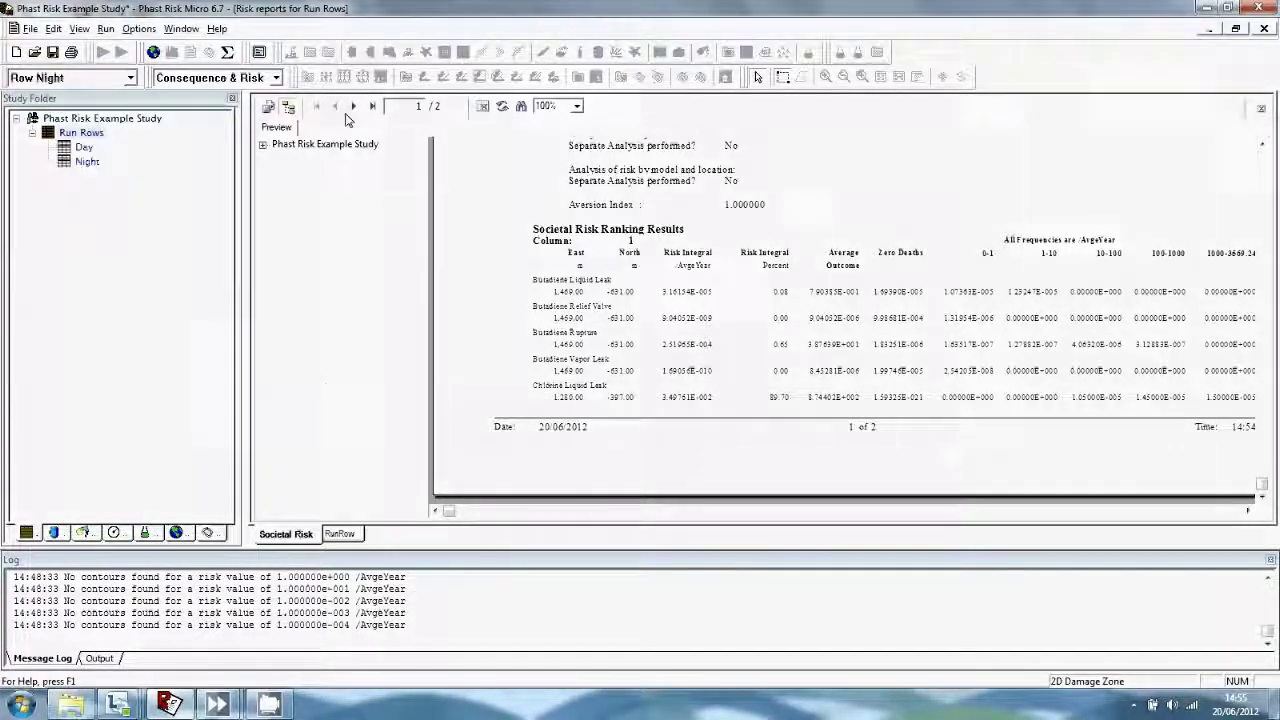